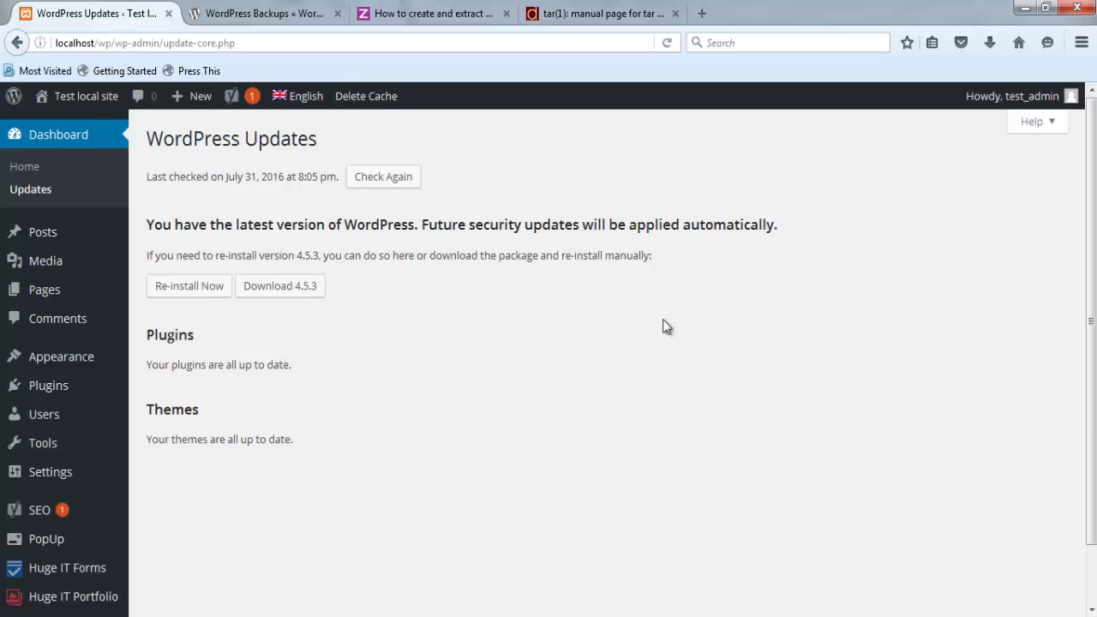
Step: Read the WordPress Backups Codex page through the database backup instructions to the Simple Backup with phpMyAdmin section
{"action": "left_click", "coordinate": [256, 11]}
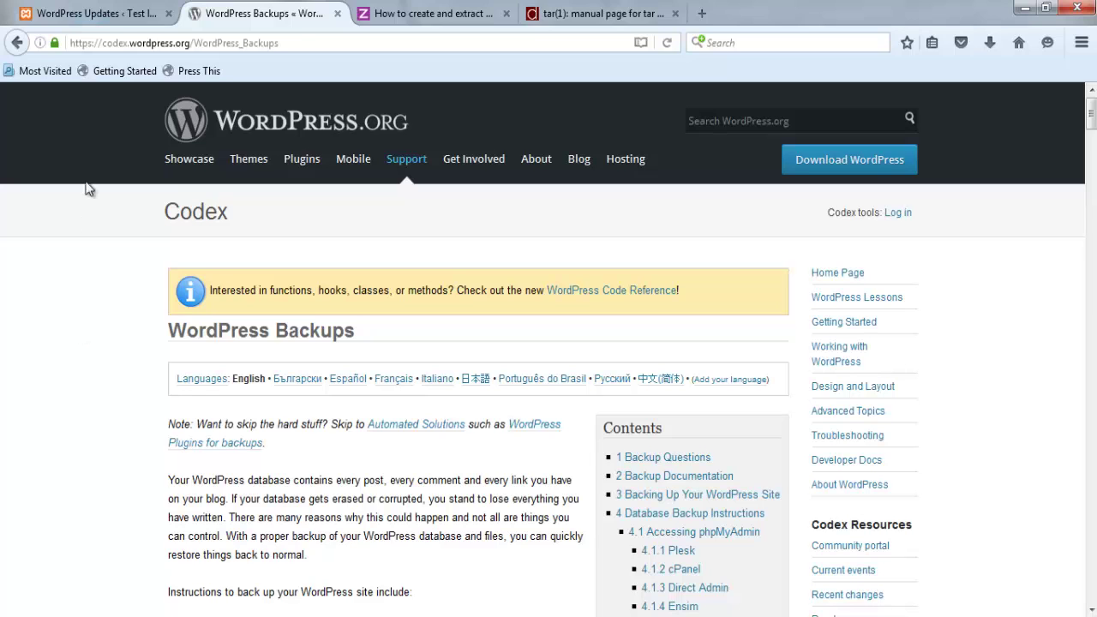
{"action": "left_click", "coordinate": [99, 15]}
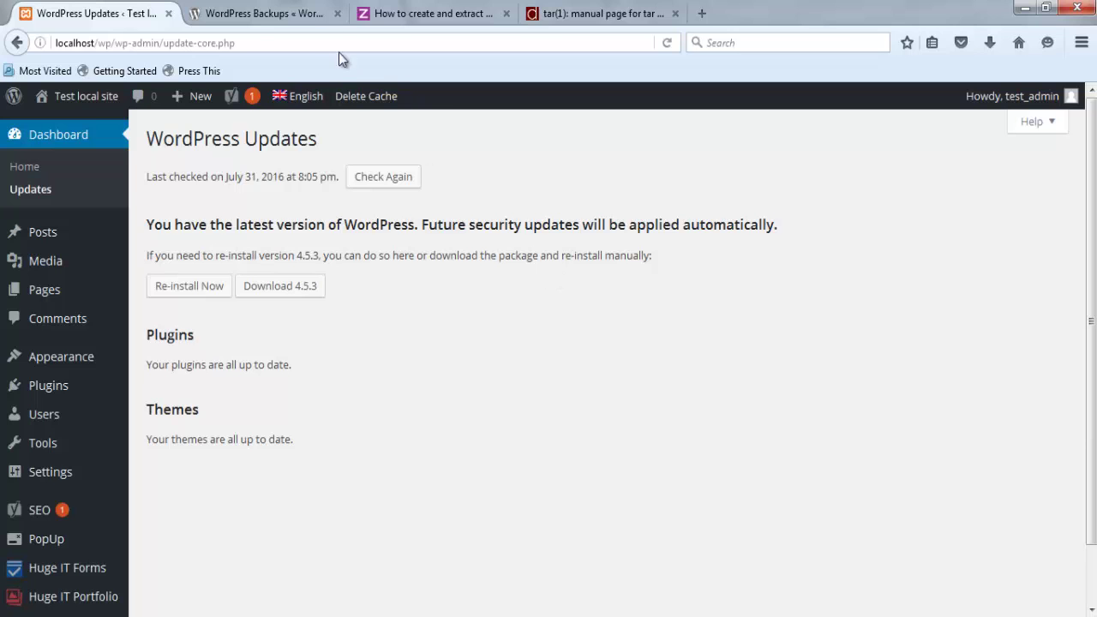
{"action": "left_click", "coordinate": [283, 14]}
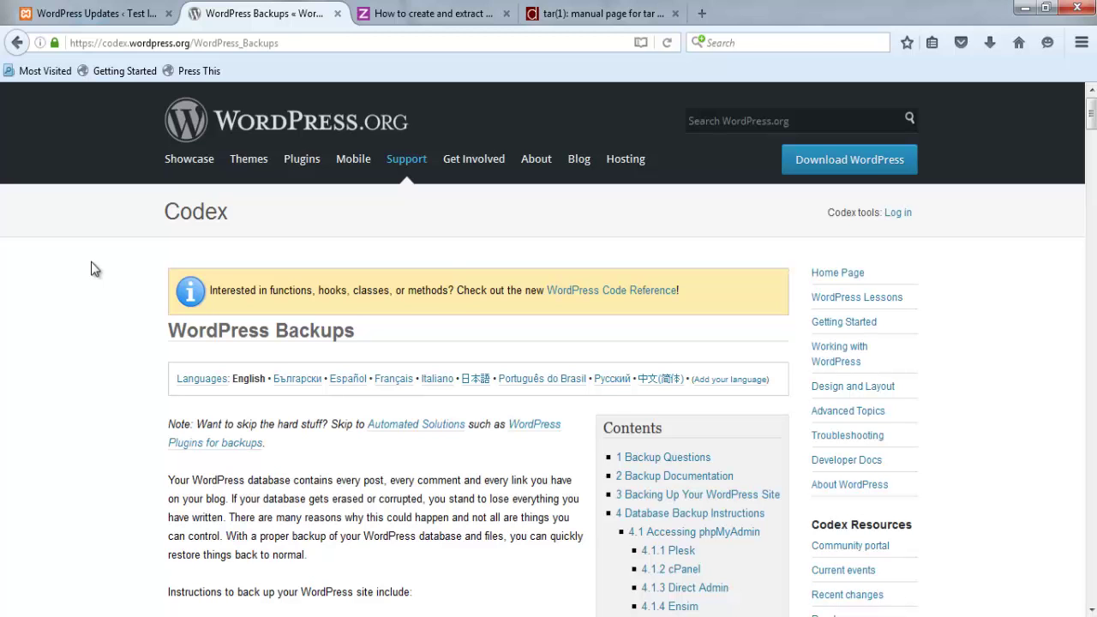
{"action": "scroll", "coordinate": [91, 263], "scroll_direction": "down", "scroll_amount": 5}
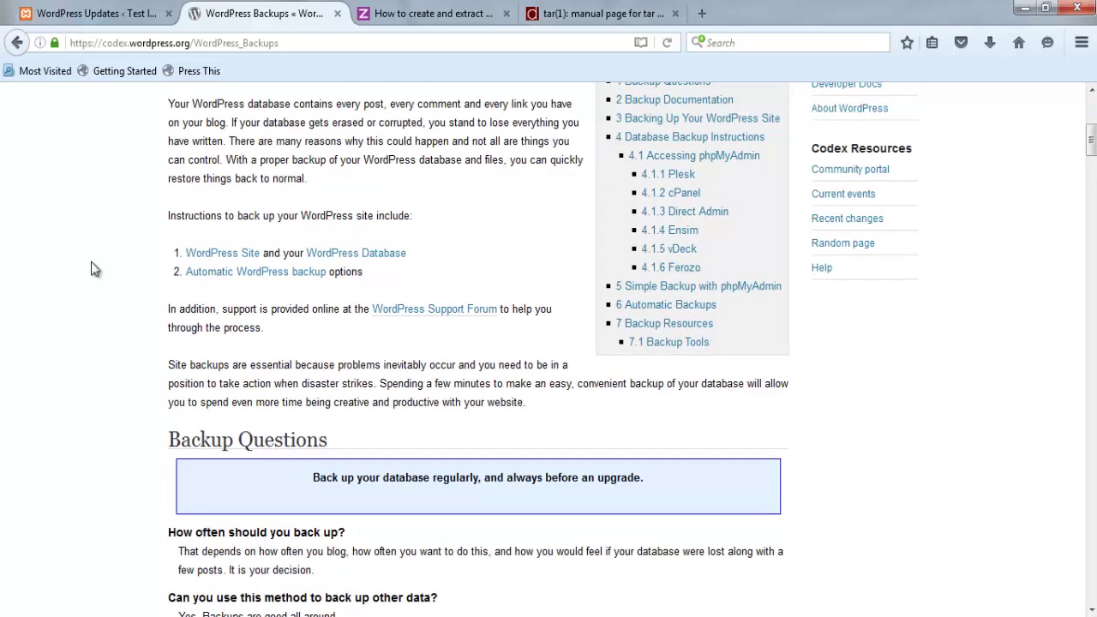
{"action": "scroll", "coordinate": [91, 261], "scroll_direction": "down", "scroll_amount": 2}
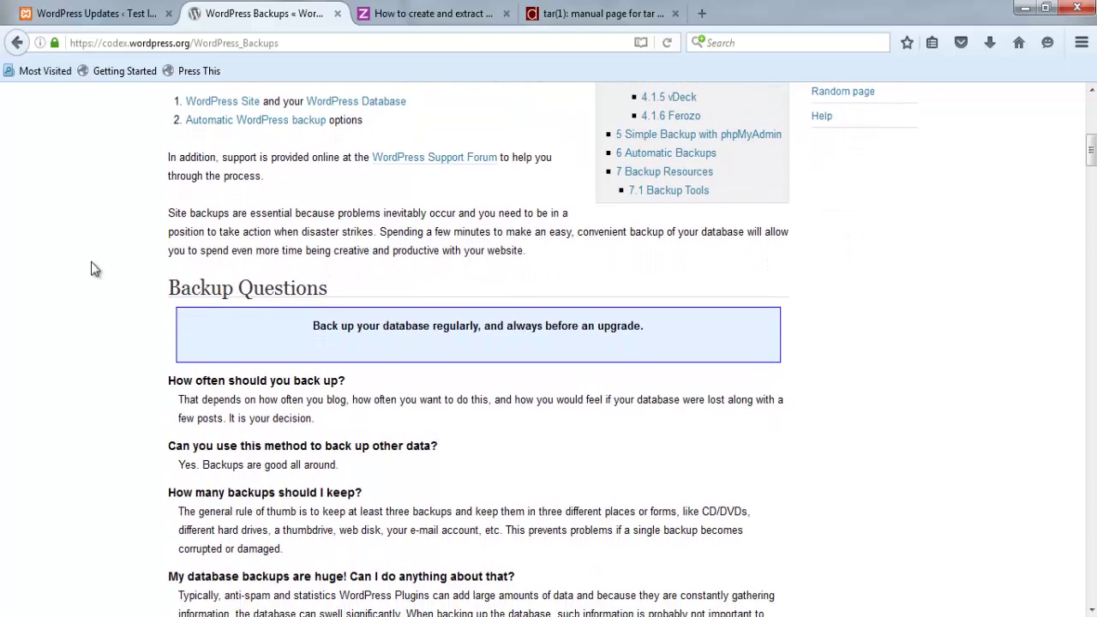
{"action": "scroll", "coordinate": [91, 262], "scroll_direction": "down", "scroll_amount": 10}
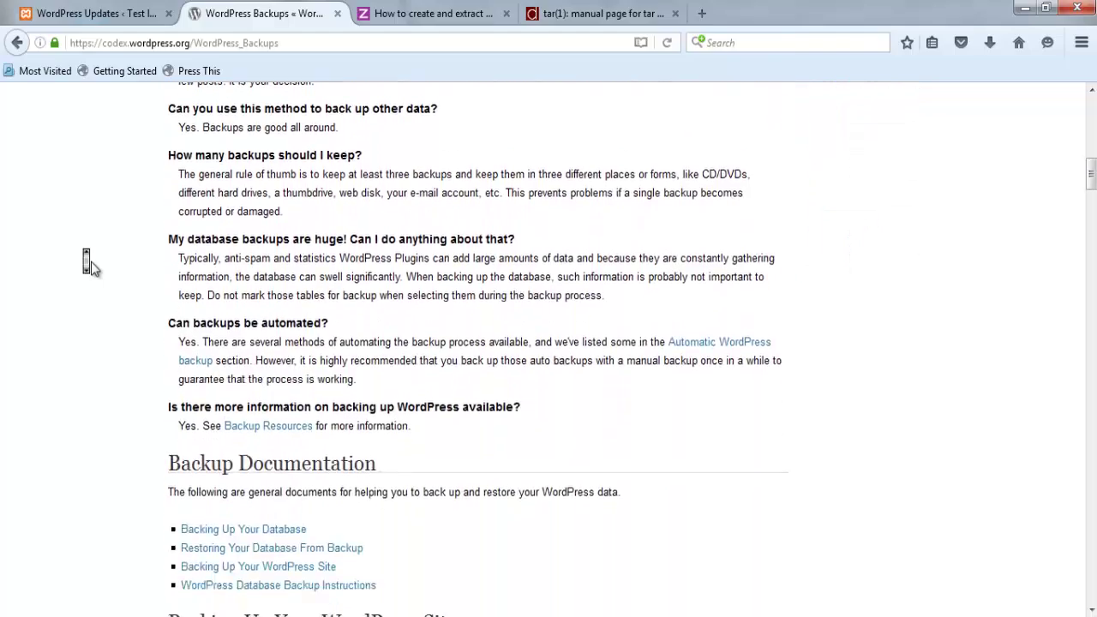
{"action": "scroll", "coordinate": [91, 268], "scroll_direction": "down", "scroll_amount": 8}
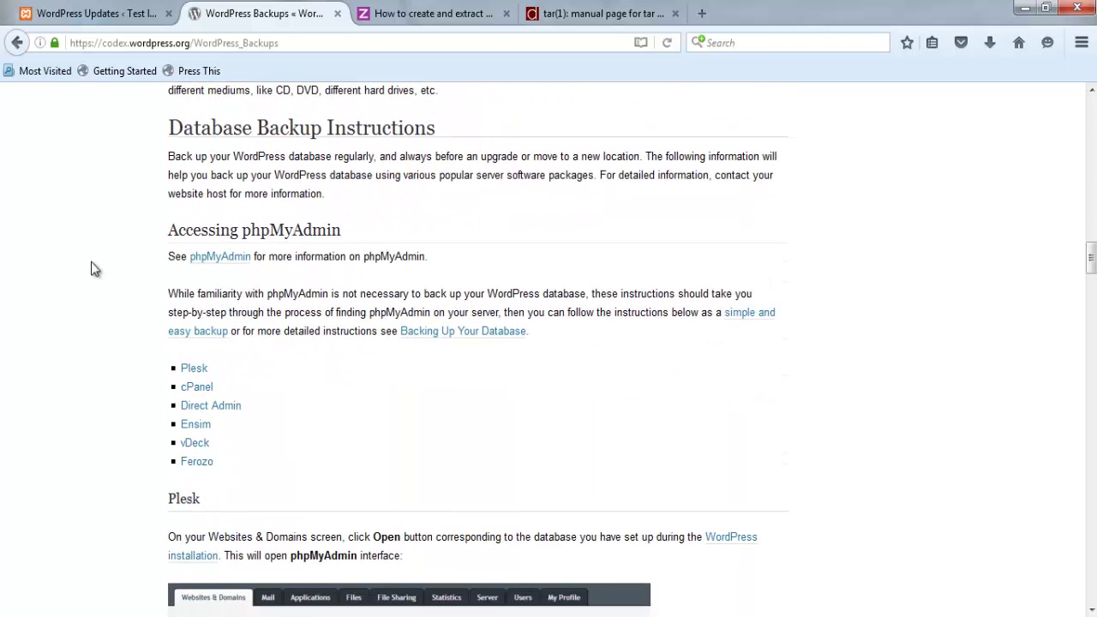
{"action": "scroll", "coordinate": [91, 262], "scroll_direction": "down", "scroll_amount": 5}
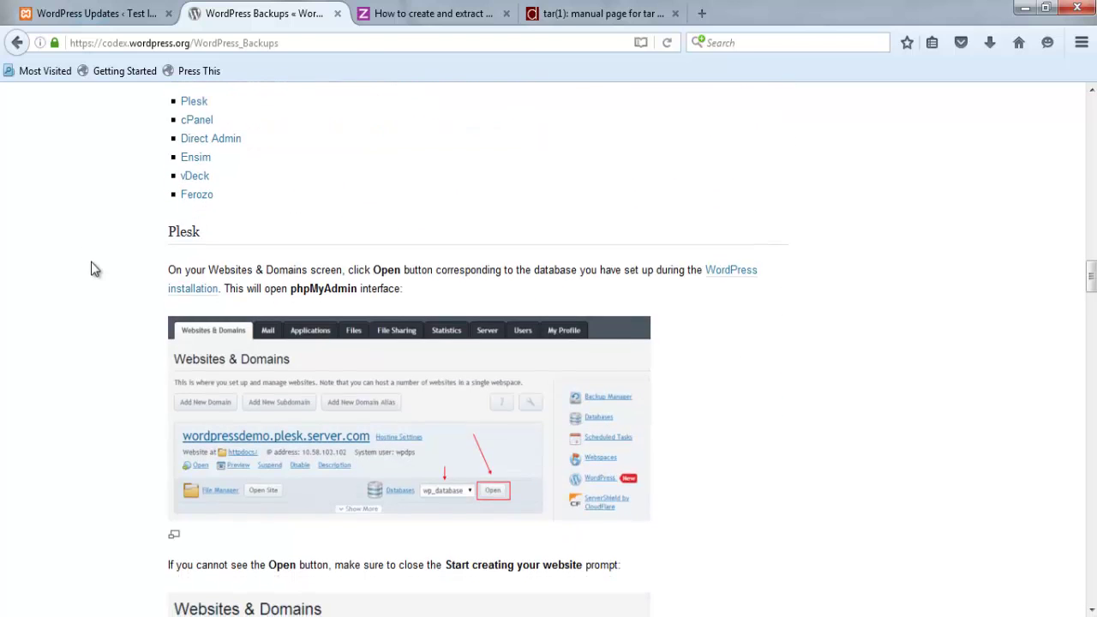
{"action": "scroll", "coordinate": [91, 268], "scroll_direction": "down", "scroll_amount": 9}
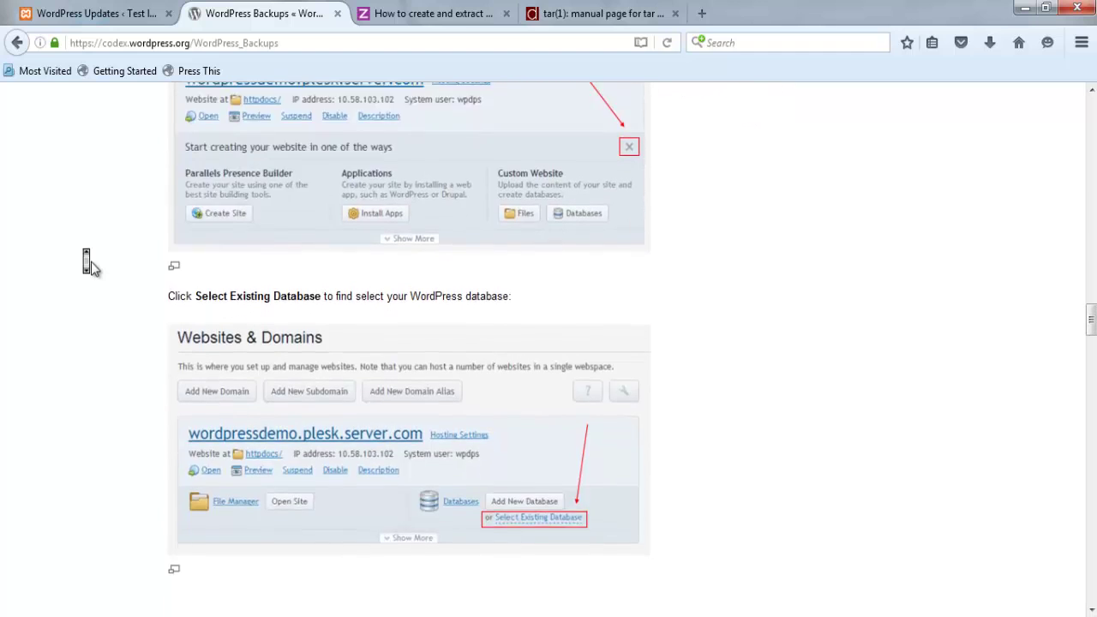
{"action": "scroll", "coordinate": [90, 269], "scroll_direction": "down", "scroll_amount": 10}
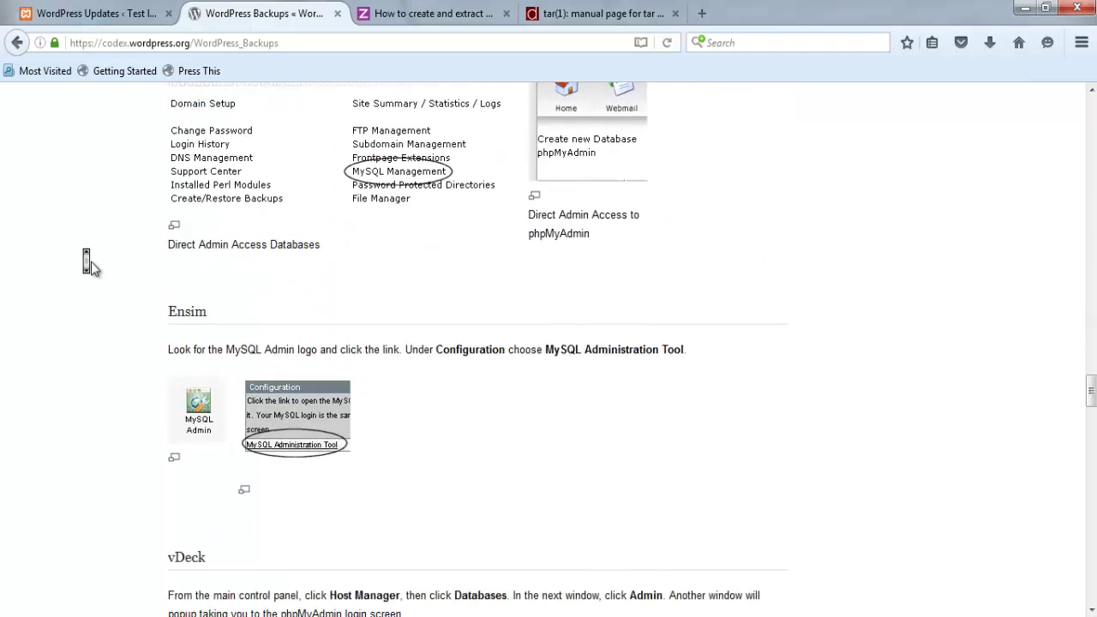
{"action": "scroll", "coordinate": [91, 268], "scroll_direction": "down", "scroll_amount": 6}
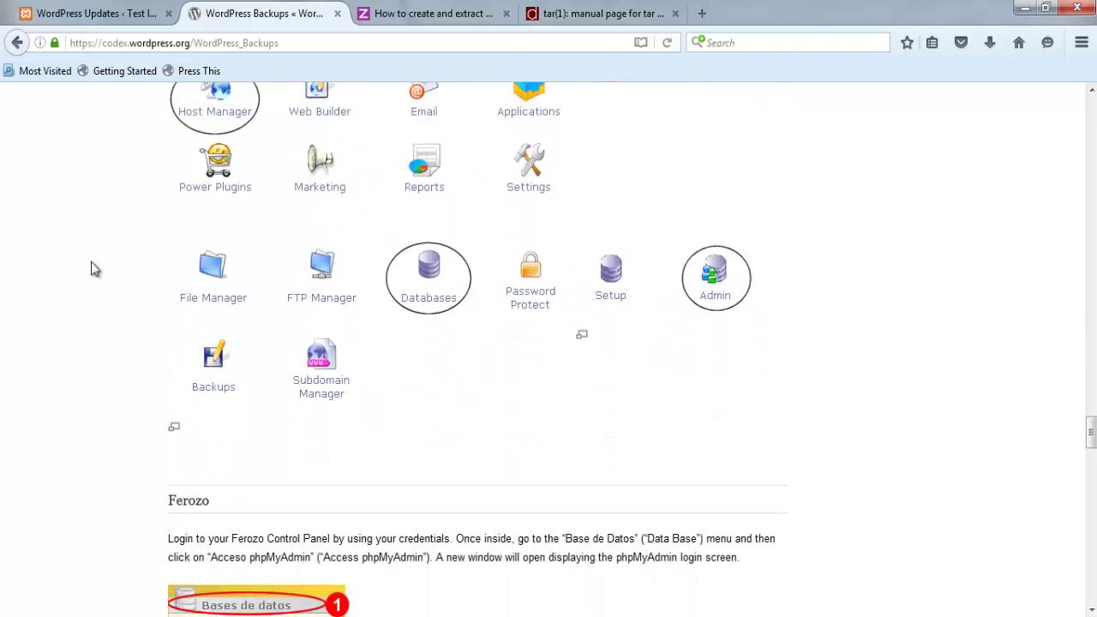
{"action": "scroll", "coordinate": [91, 265], "scroll_direction": "up", "scroll_amount": 2}
{"action": "scroll", "coordinate": [94, 268], "scroll_direction": "down", "scroll_amount": 1}
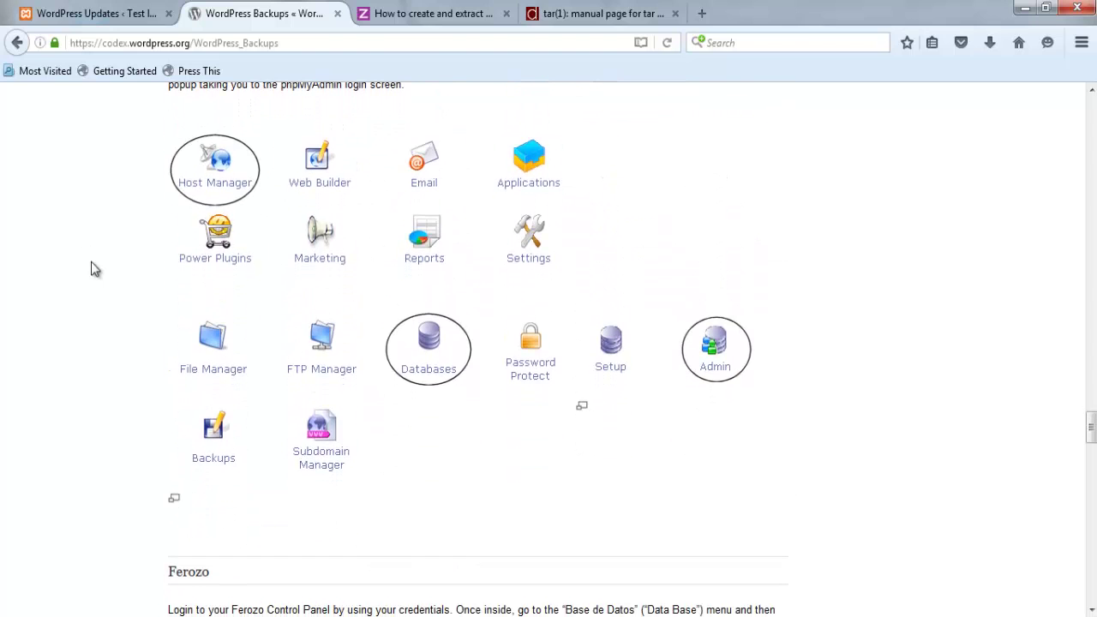
{"action": "scroll", "coordinate": [92, 268], "scroll_direction": "down", "scroll_amount": 8}
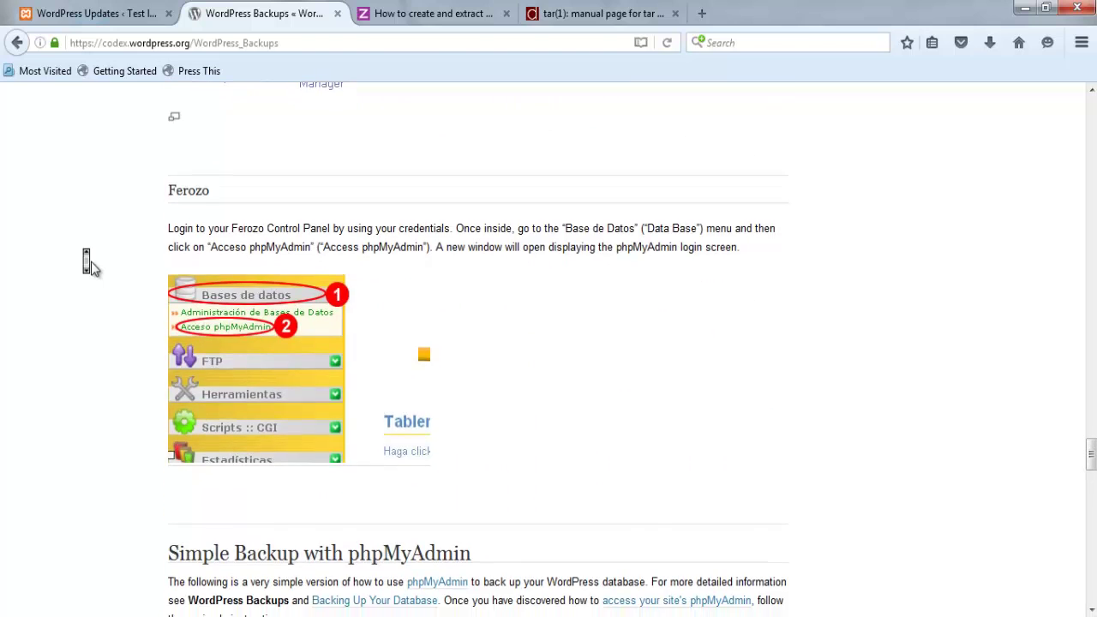
{"action": "scroll", "coordinate": [88, 263], "scroll_direction": "down", "scroll_amount": 2}
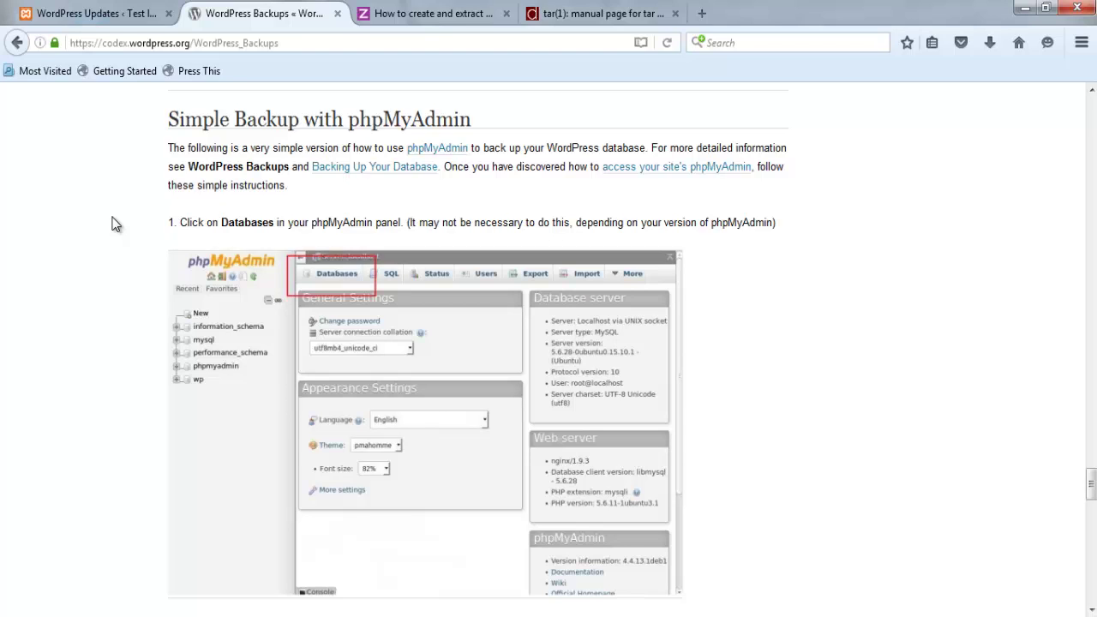
{"action": "scroll", "coordinate": [115, 224], "scroll_direction": "down", "scroll_amount": 2}
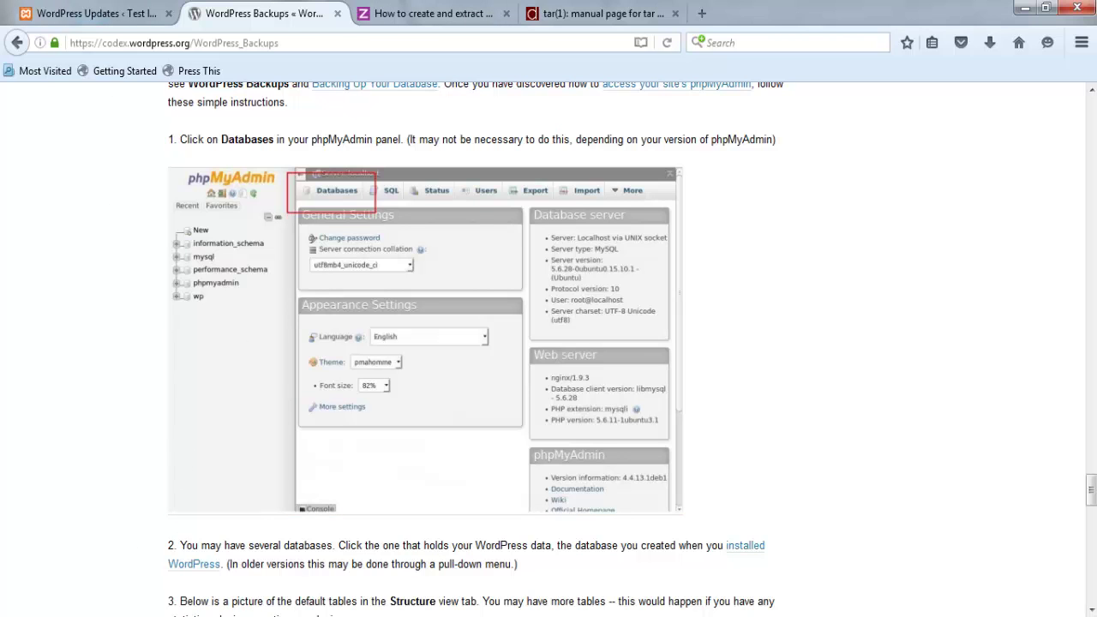
Step: Switch to the XAMPP Control Panel, launch phpMyAdmin from the MySQL module, and display the server's list of databases
{"action": "key", "text": "alt+Tab"}
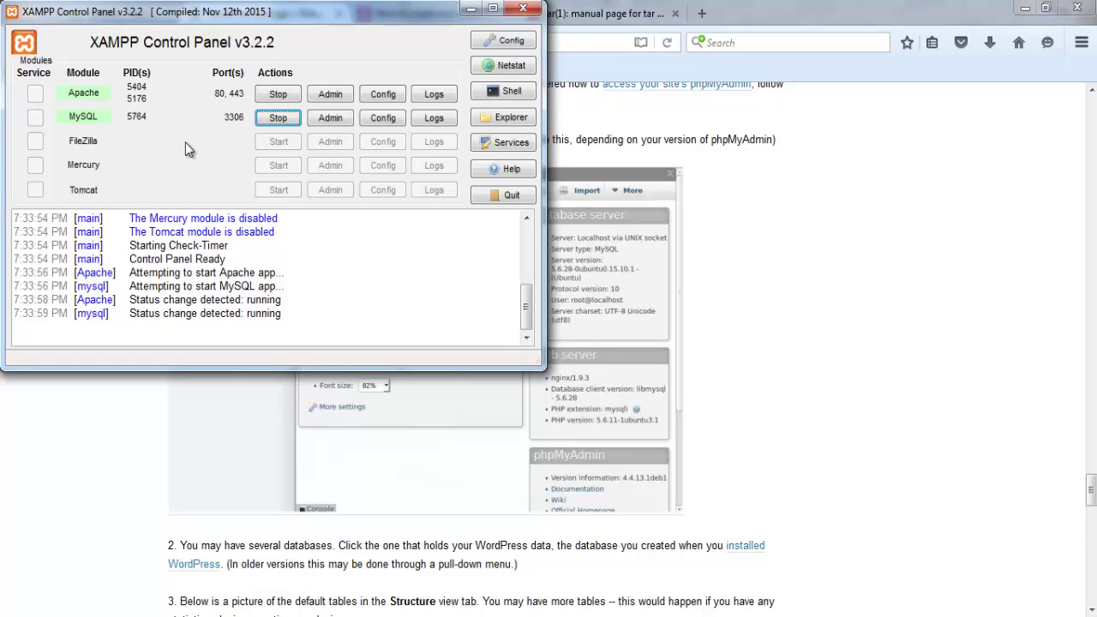
{"action": "left_click", "coordinate": [327, 117]}
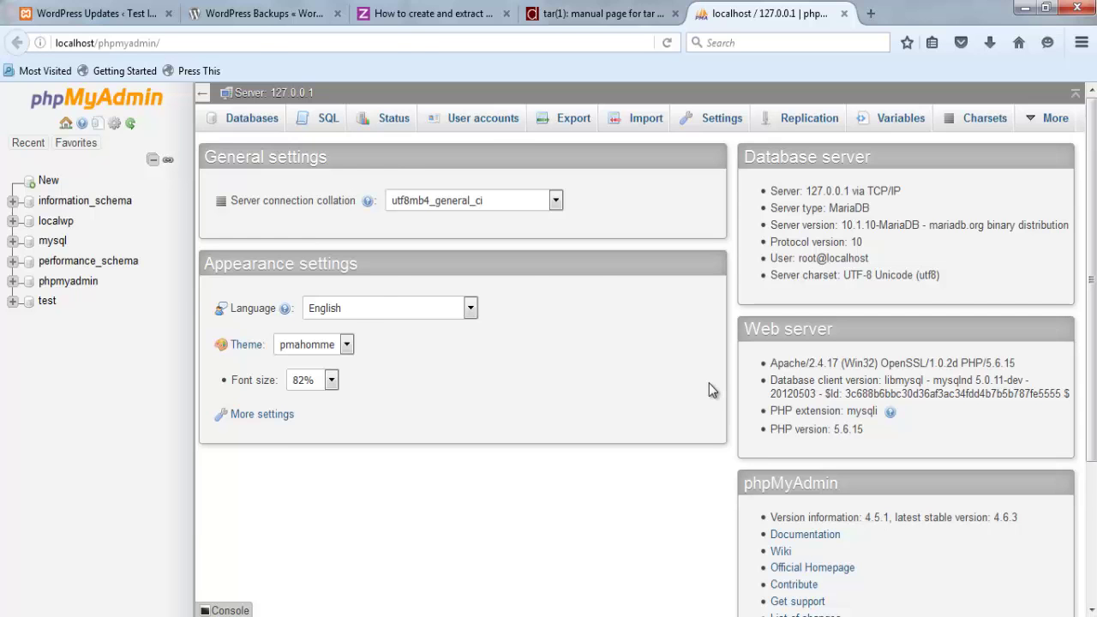
{"action": "left_click", "coordinate": [273, 15]}
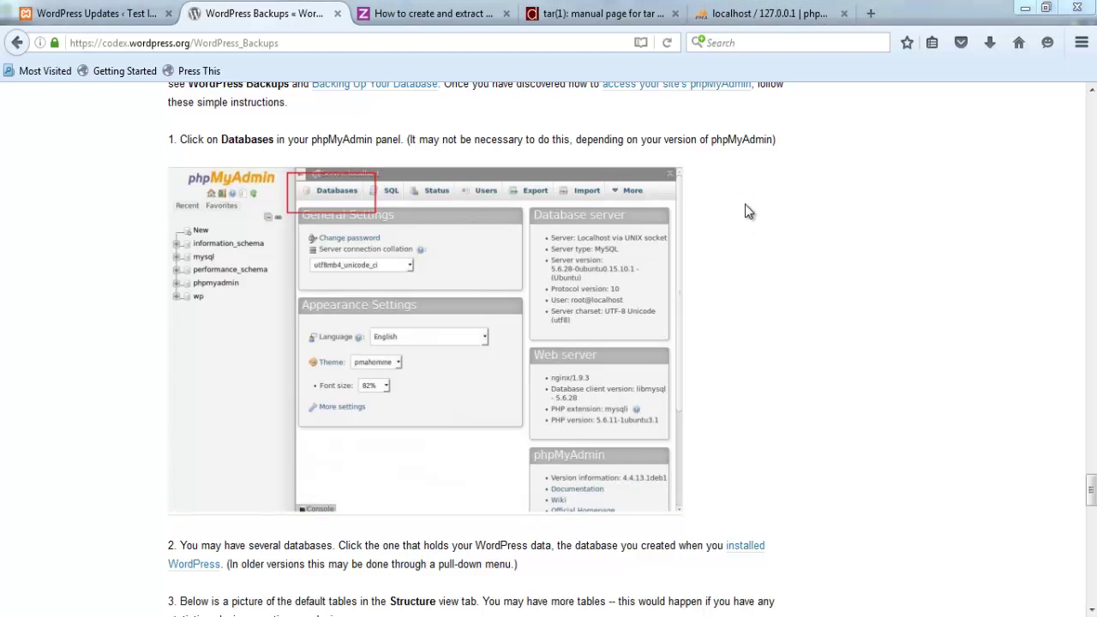
{"action": "left_click_drag", "start_coordinate": [744, 206], "coordinate": [747, 105]}
{"action": "left_click", "coordinate": [748, 109]}
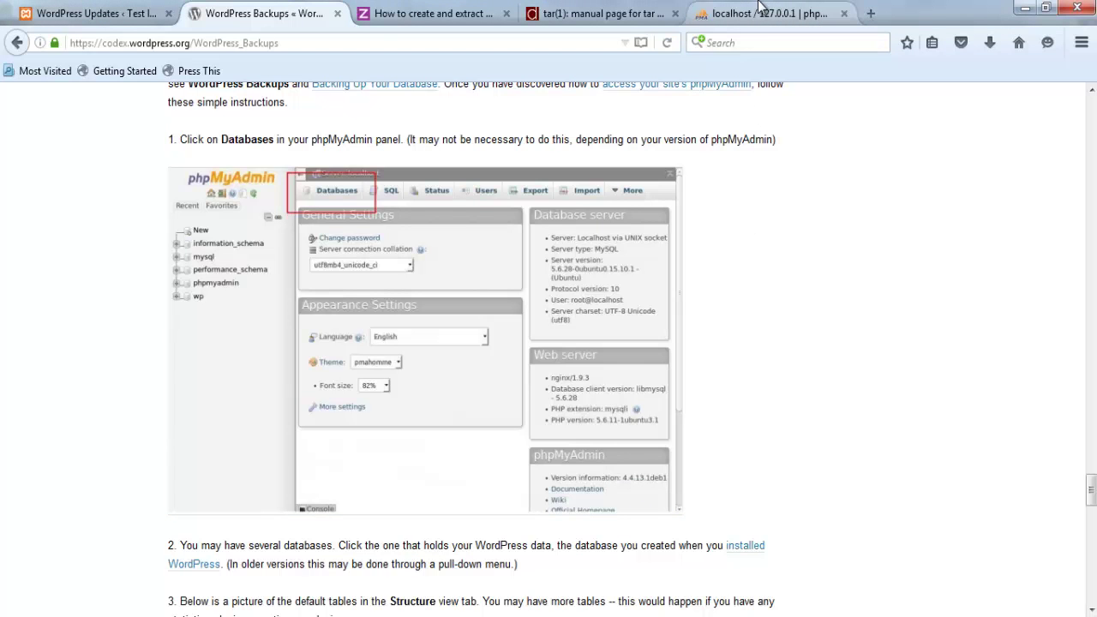
{"action": "left_click", "coordinate": [758, 10]}
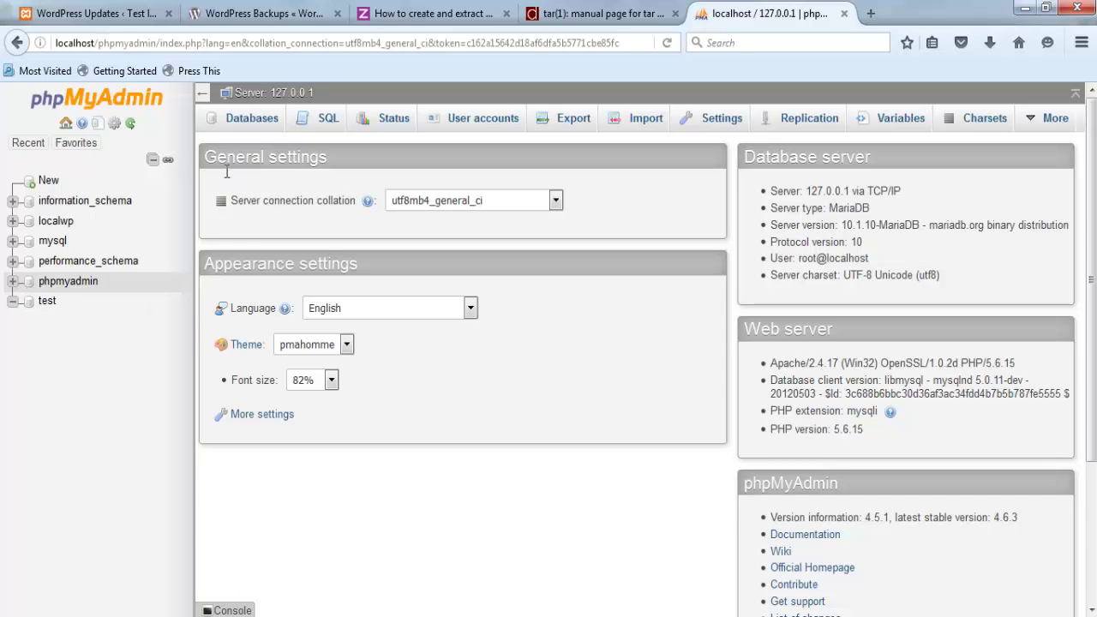
{"action": "left_click", "coordinate": [241, 128]}
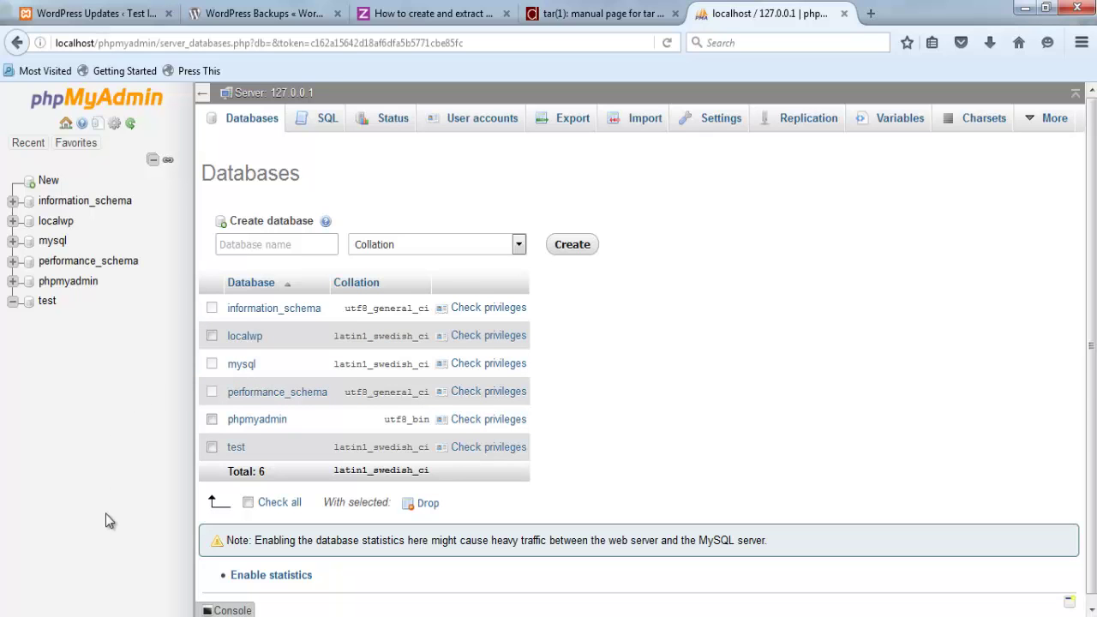
Step: Switch to the wp folder in Windows Explorer and look up the DB_NAME setting in the wp-config file, closing it without edits
{"action": "key", "text": "alt+Tab"}
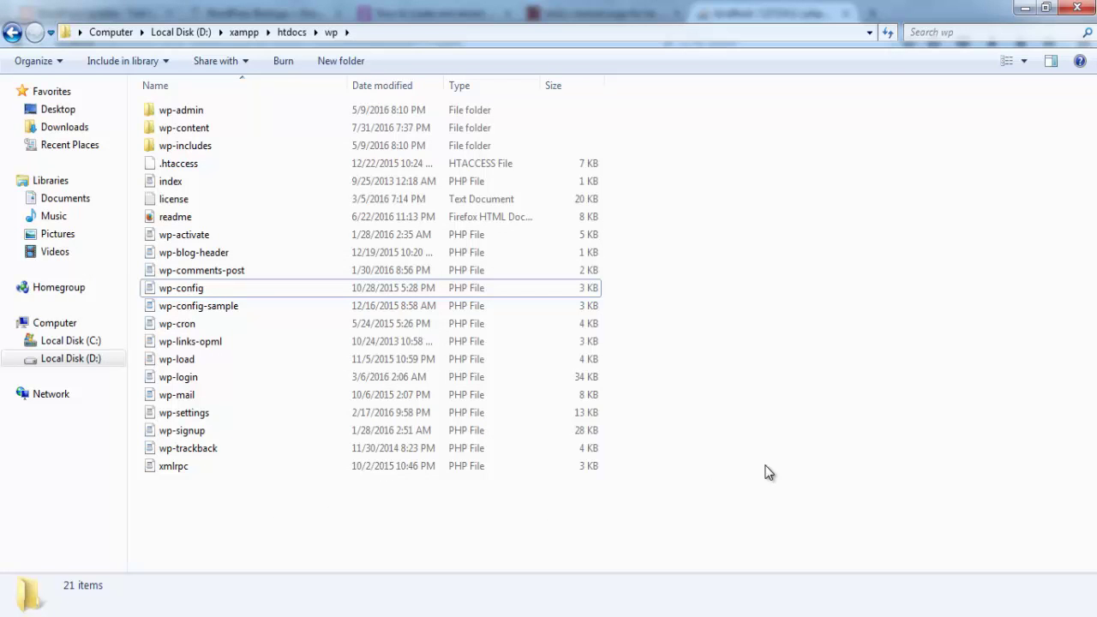
{"action": "double_click", "coordinate": [180, 291]}
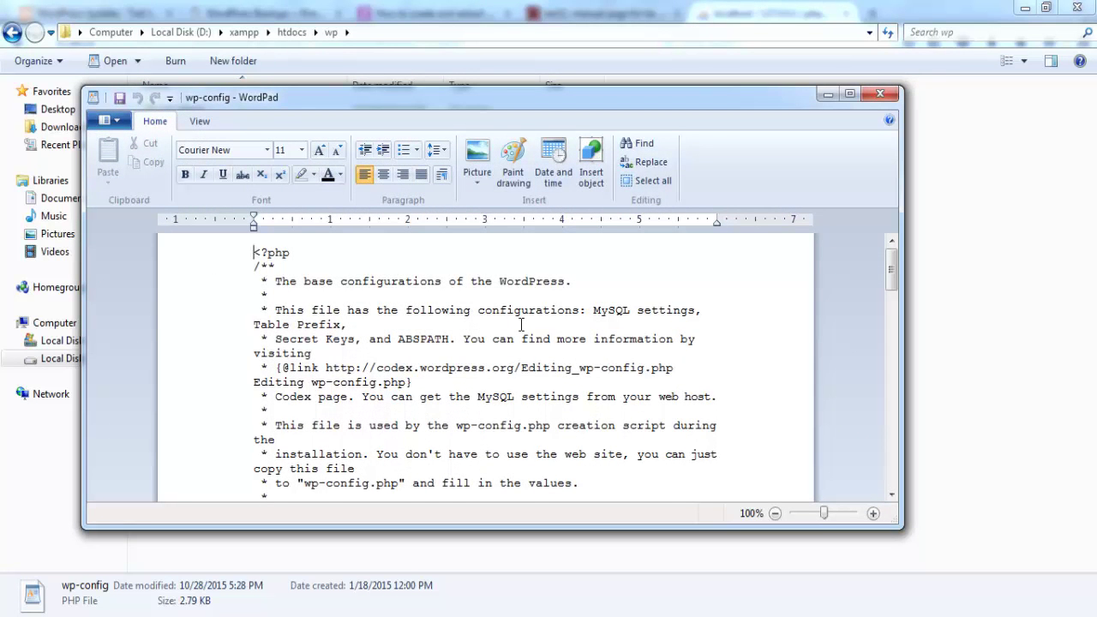
{"action": "scroll", "coordinate": [520, 324], "scroll_direction": "down", "scroll_amount": 3}
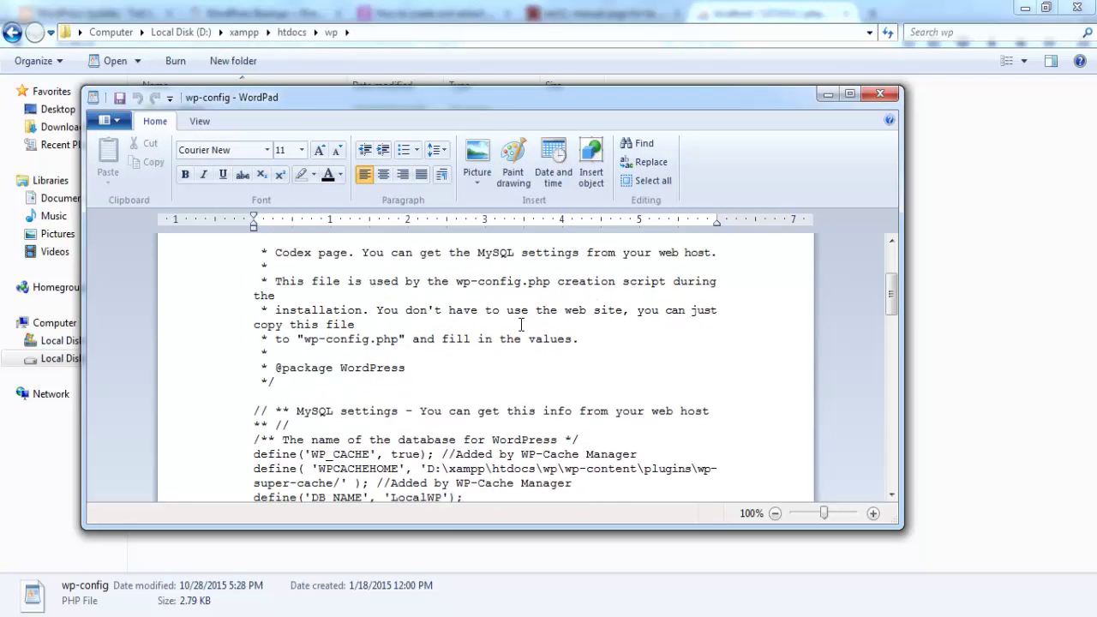
{"action": "scroll", "coordinate": [520, 325], "scroll_direction": "down", "scroll_amount": 1}
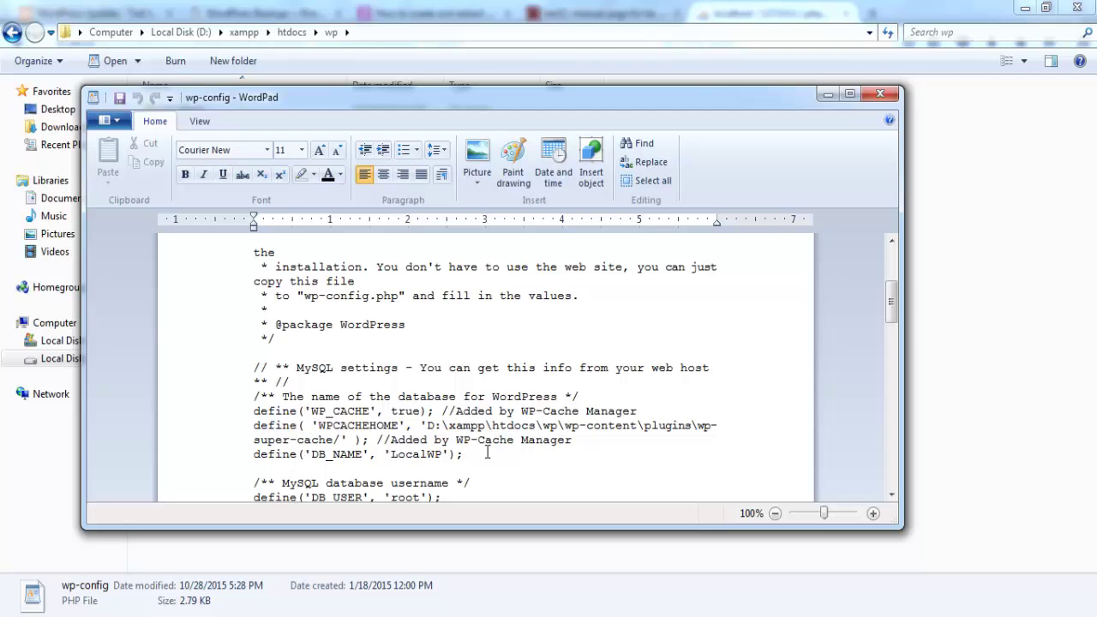
{"action": "left_click", "coordinate": [879, 94]}
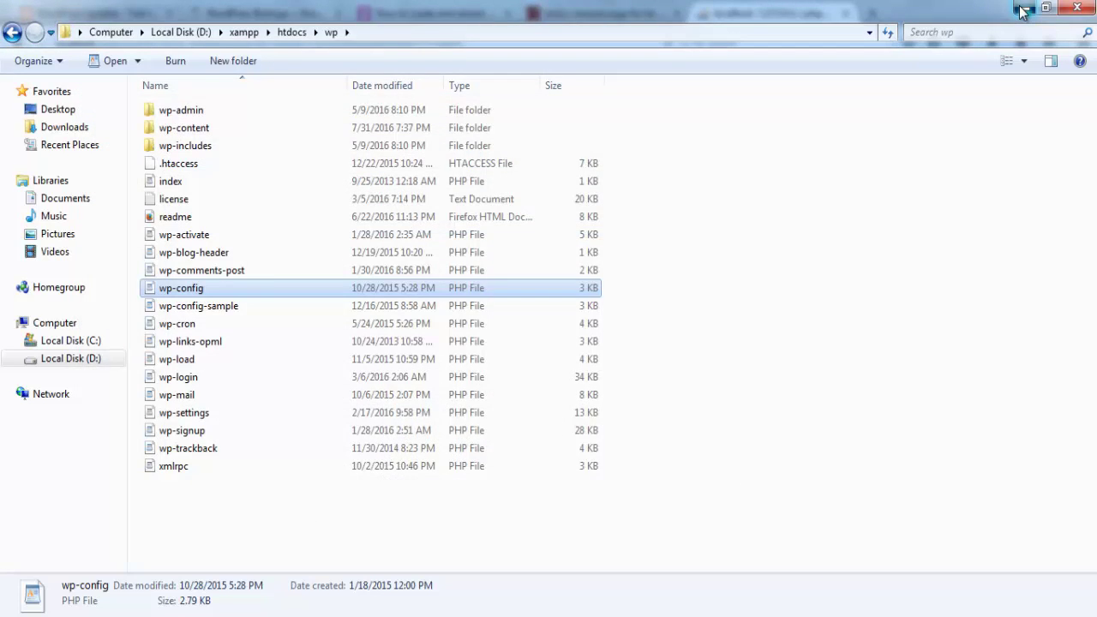
{"action": "left_click", "coordinate": [1024, 8]}
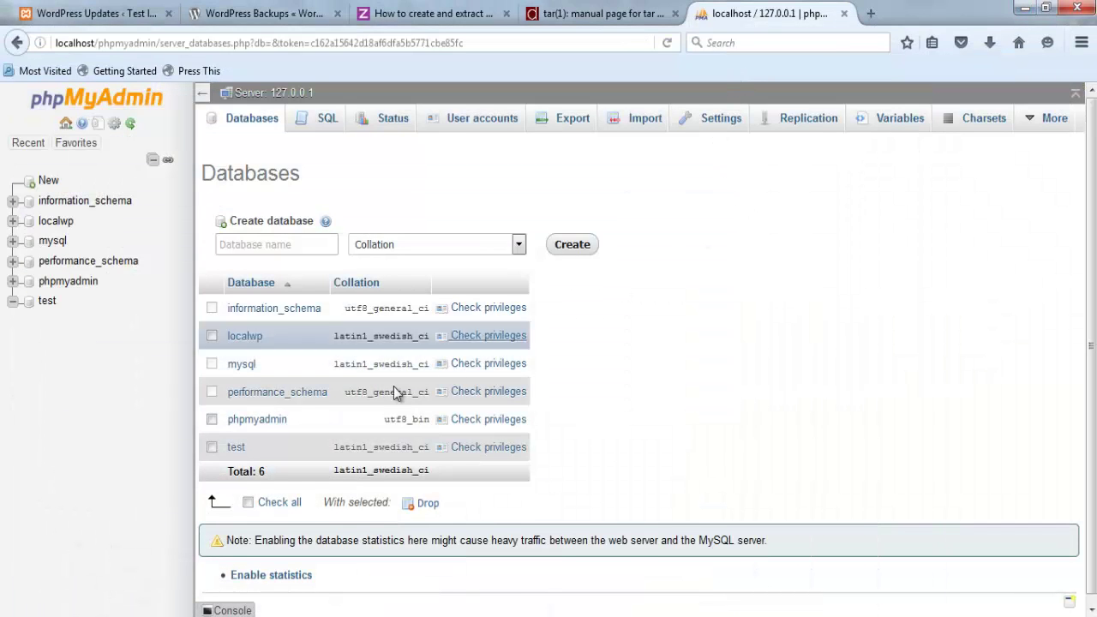
Step: Open the export page of the localwp database and check its options against the Codex export instructions
{"action": "left_click", "coordinate": [240, 341]}
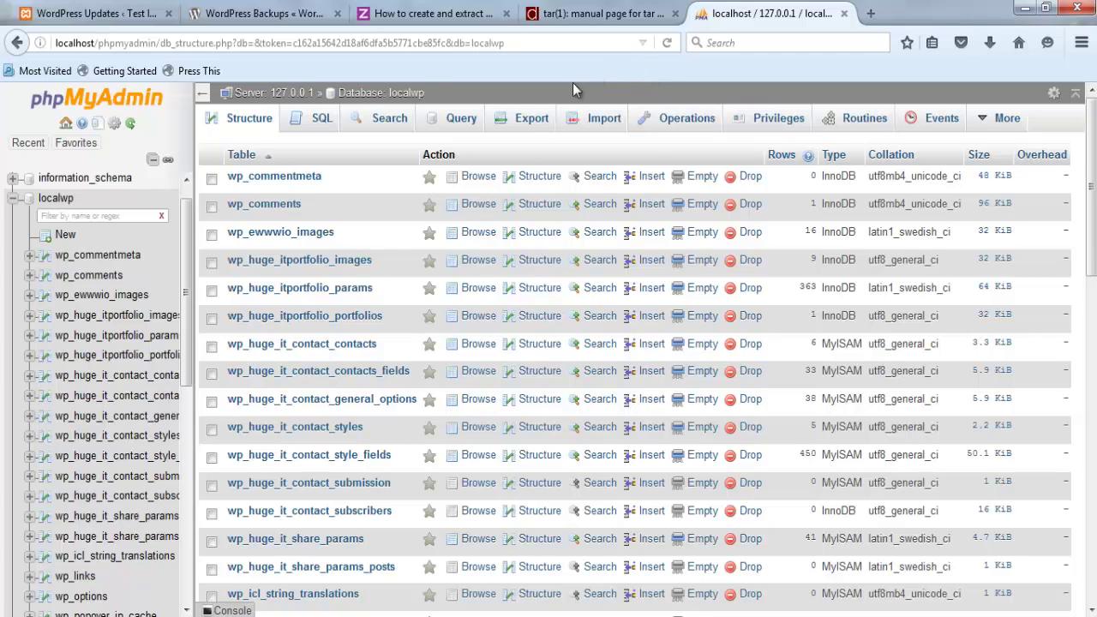
{"action": "left_click", "coordinate": [525, 124]}
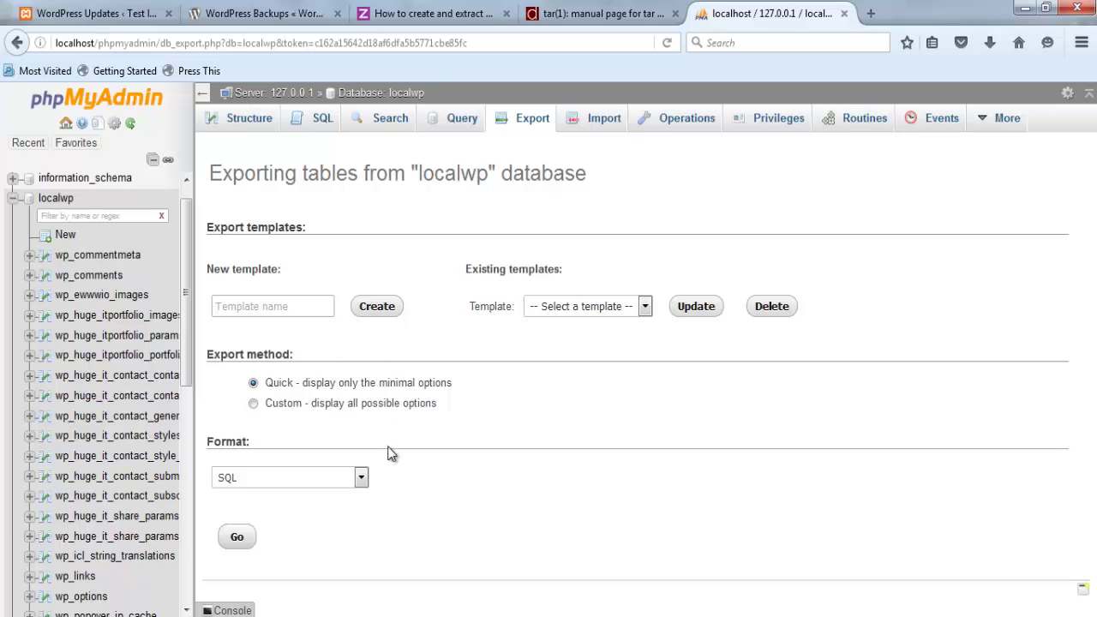
{"action": "left_click", "coordinate": [276, 11]}
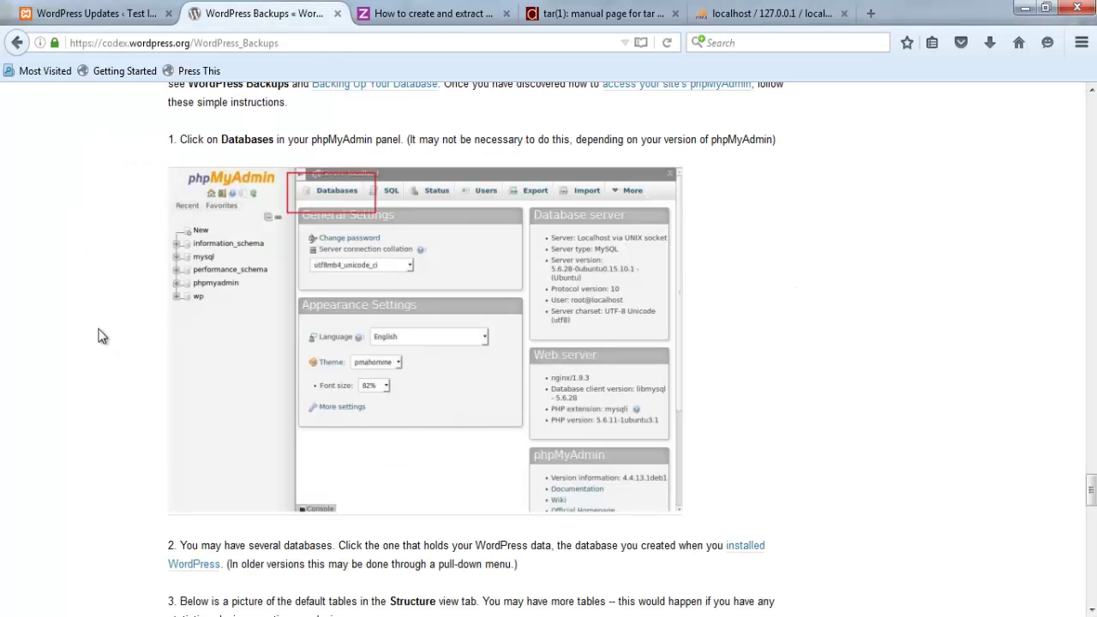
{"action": "scroll", "coordinate": [94, 334], "scroll_direction": "down", "scroll_amount": 6}
{"action": "scroll", "coordinate": [96, 339], "scroll_direction": "down", "scroll_amount": 9}
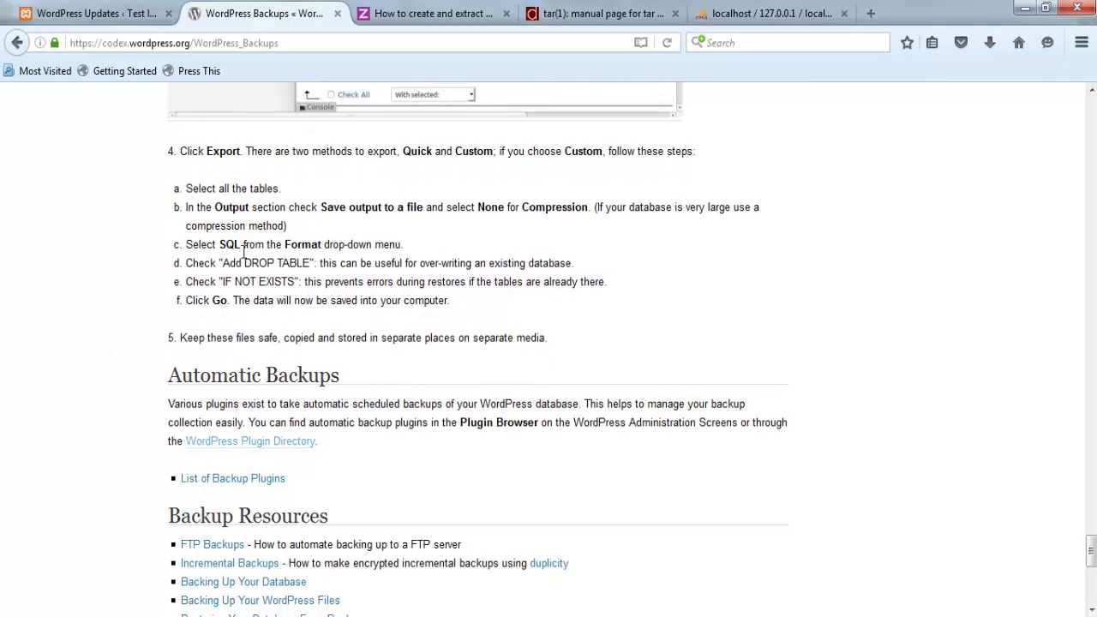
{"action": "left_click", "coordinate": [767, 13]}
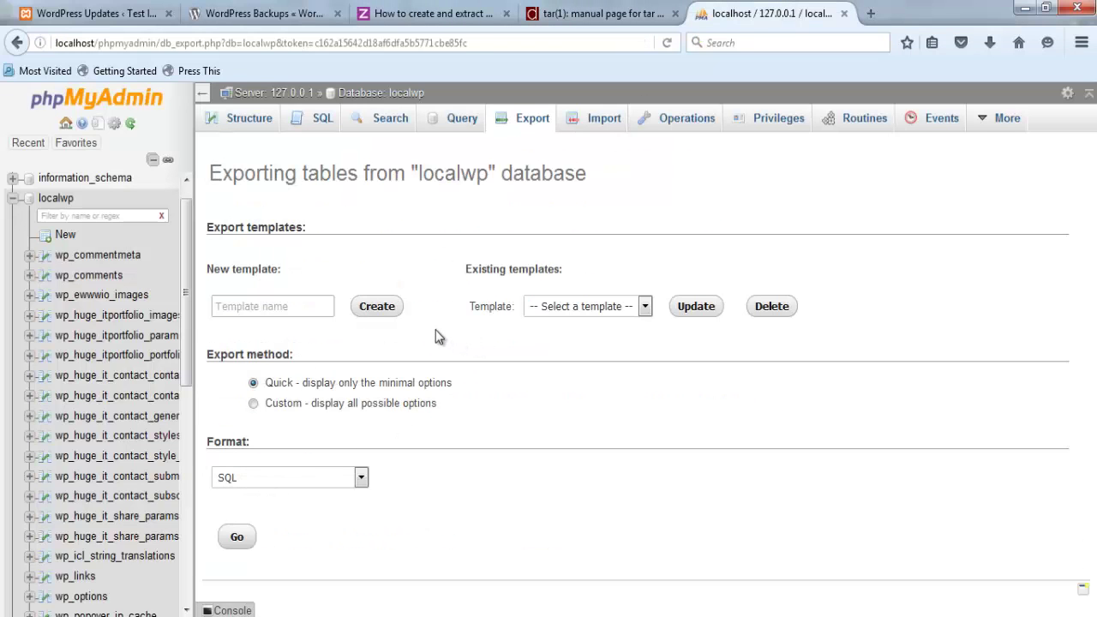
Step: Start a Quick export of the localwp database in SQL format, then cancel the localwp.sql download
{"action": "left_click", "coordinate": [246, 554]}
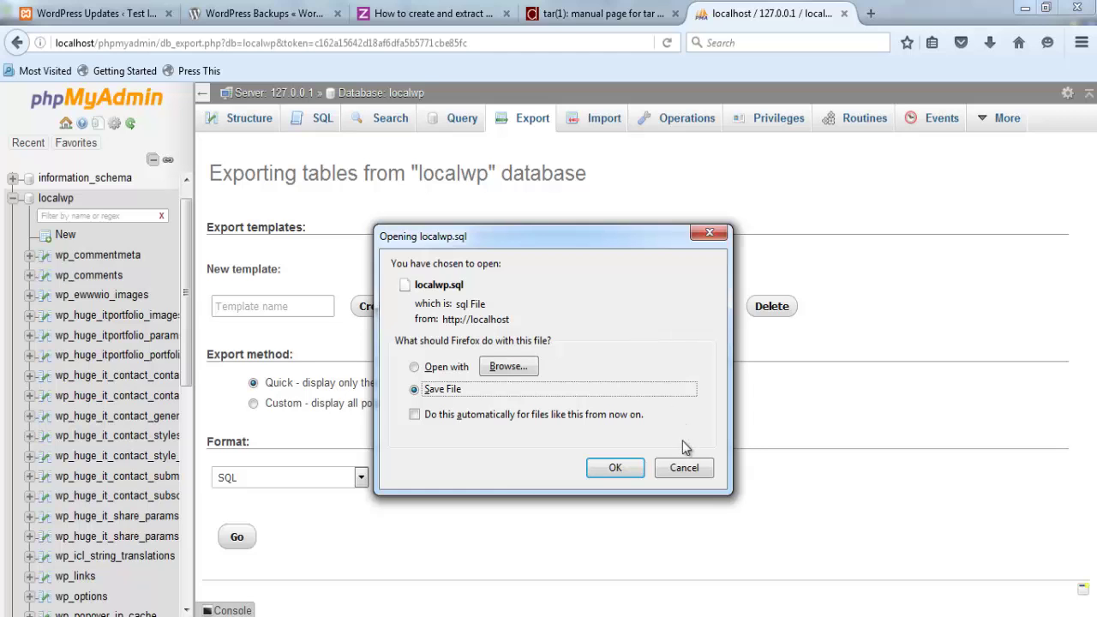
{"action": "left_click", "coordinate": [690, 466]}
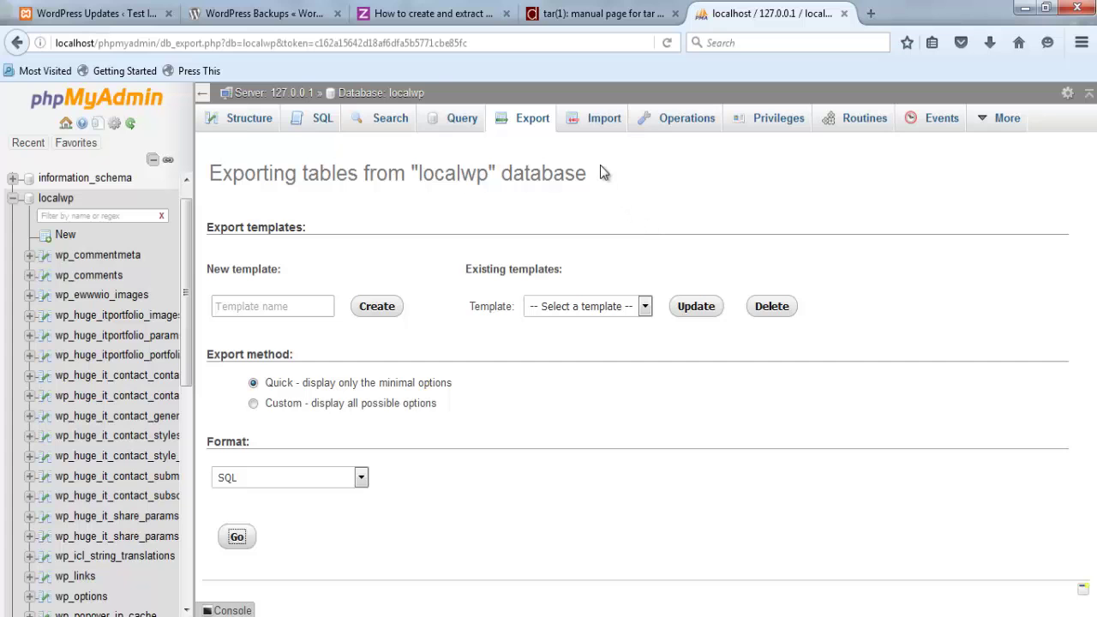
Step: Open the import page of the localwp database to view its restore options
{"action": "left_click", "coordinate": [595, 134]}
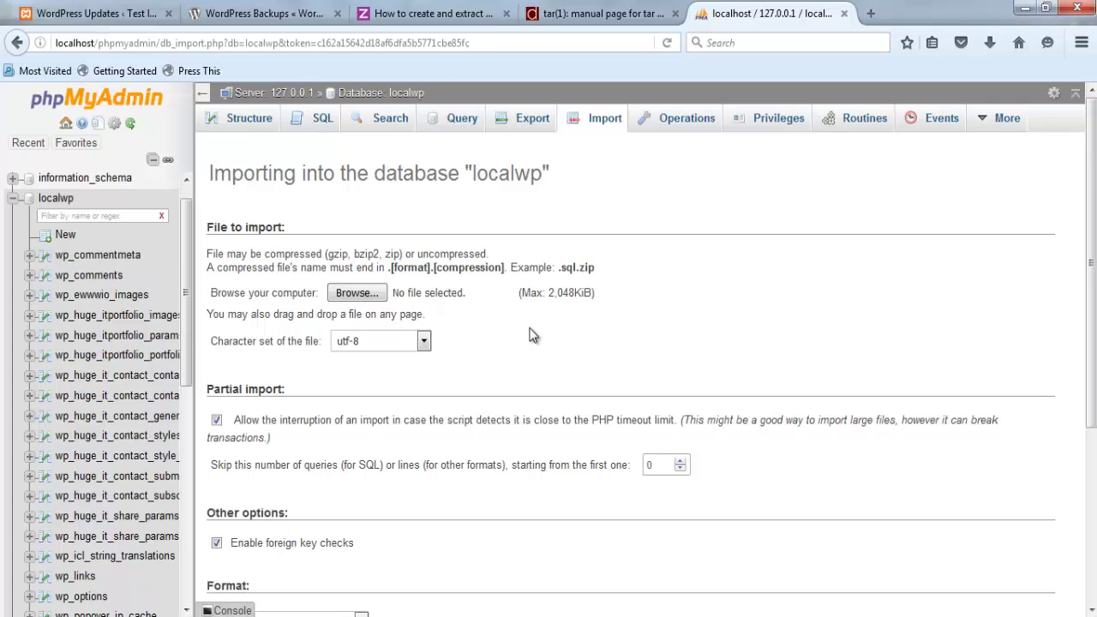
Step: Review the format and other import options for the localwp database, and close the phpMyAdmin page
{"action": "scroll", "coordinate": [529, 334], "scroll_direction": "down", "scroll_amount": 5}
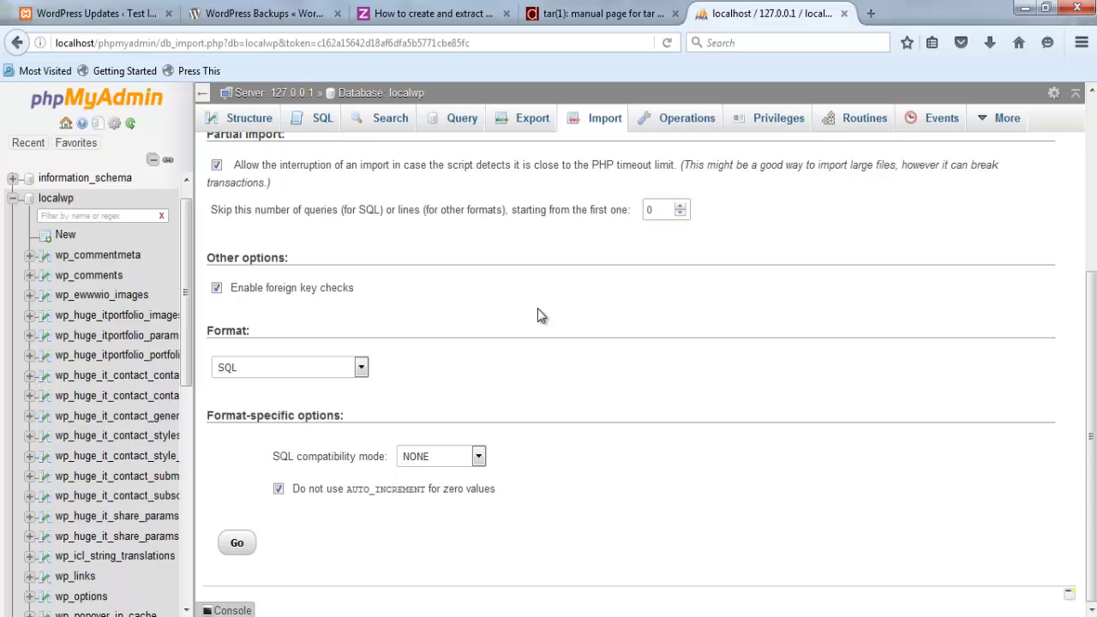
{"action": "scroll", "coordinate": [538, 313], "scroll_direction": "up", "scroll_amount": 5}
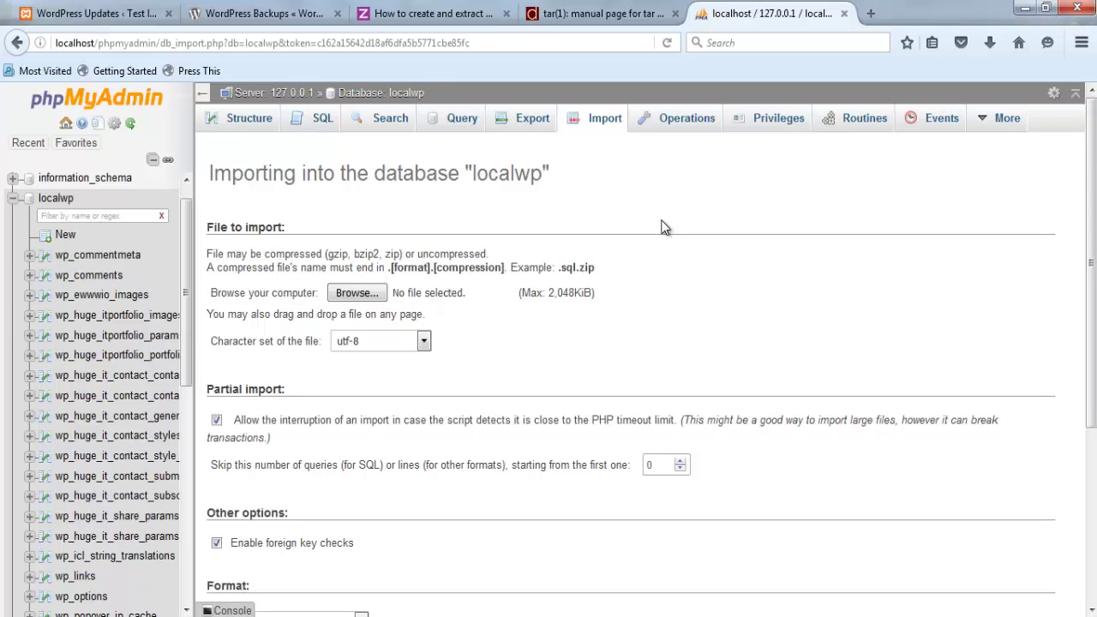
{"action": "left_click", "coordinate": [844, 14]}
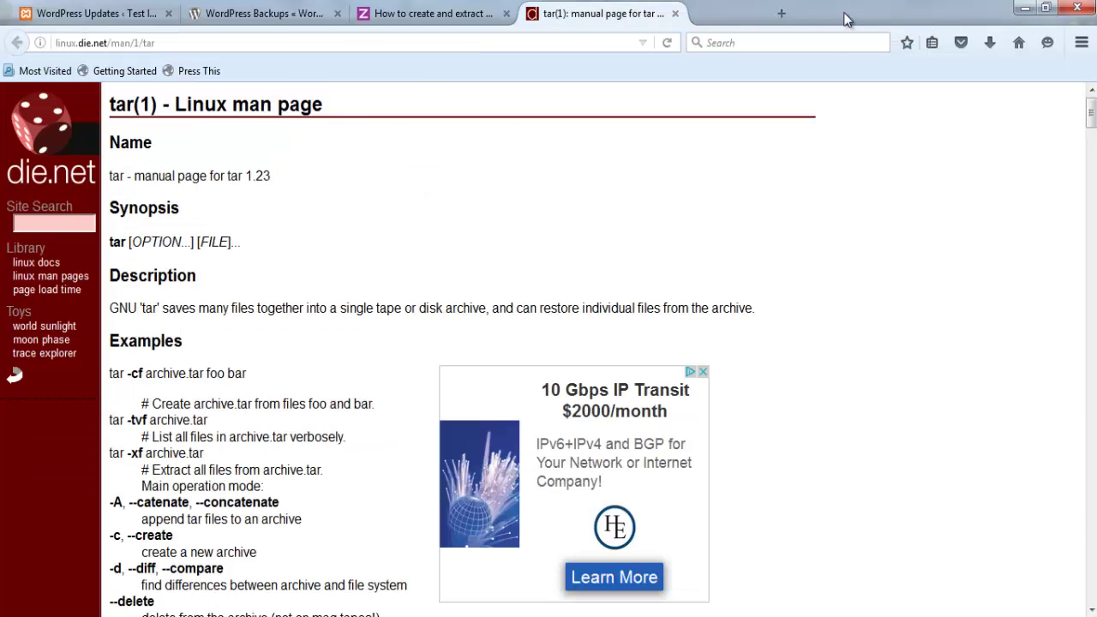
Step: Switch to Windows Explorer, locate the wp folder inside htdocs and view its contents, and minimize the window
{"action": "key", "text": "alt+Tab"}
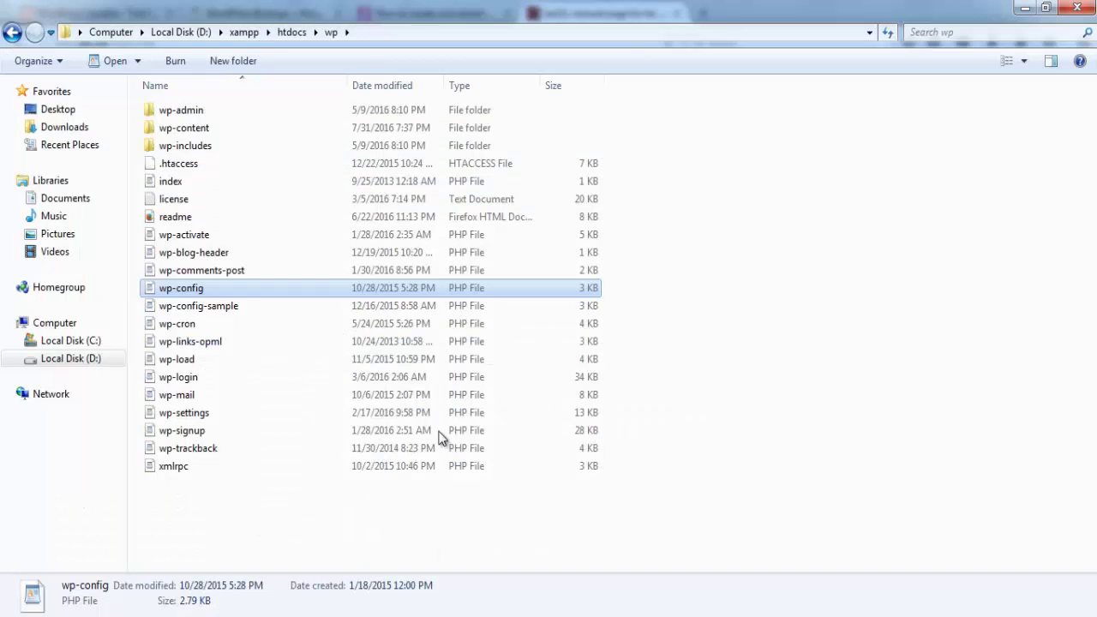
{"action": "left_click", "coordinate": [788, 326]}
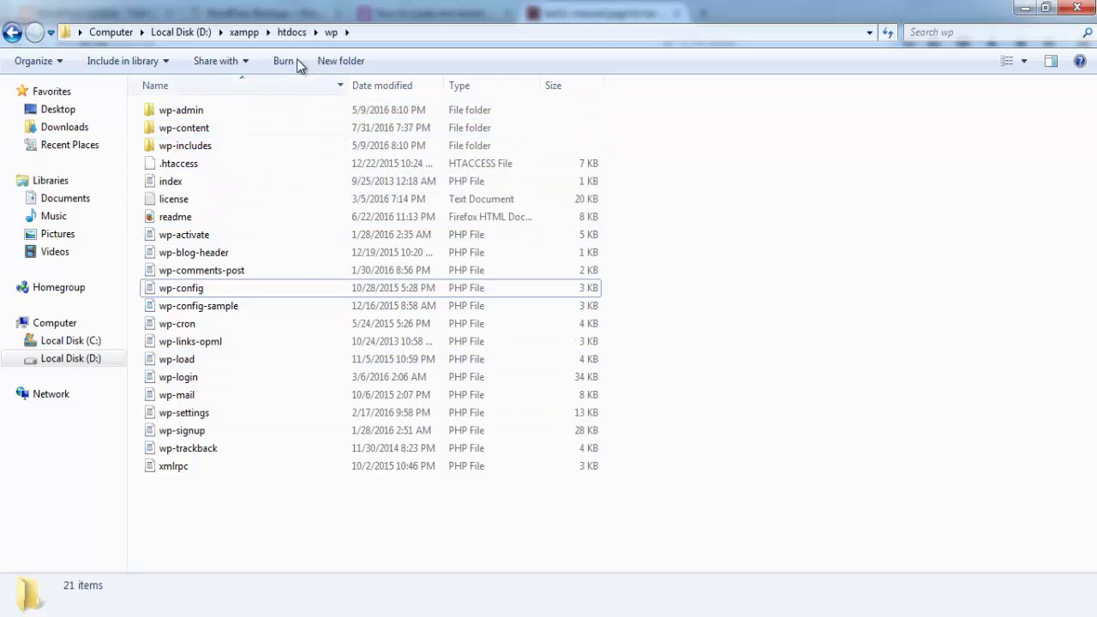
{"action": "left_click", "coordinate": [294, 32]}
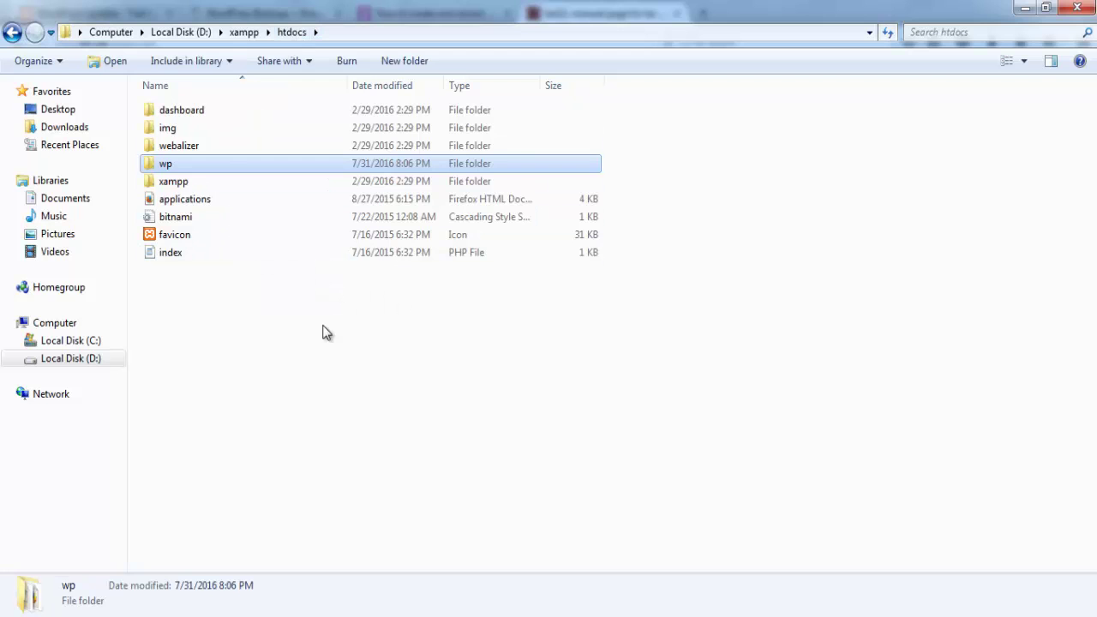
{"action": "double_click", "coordinate": [170, 168]}
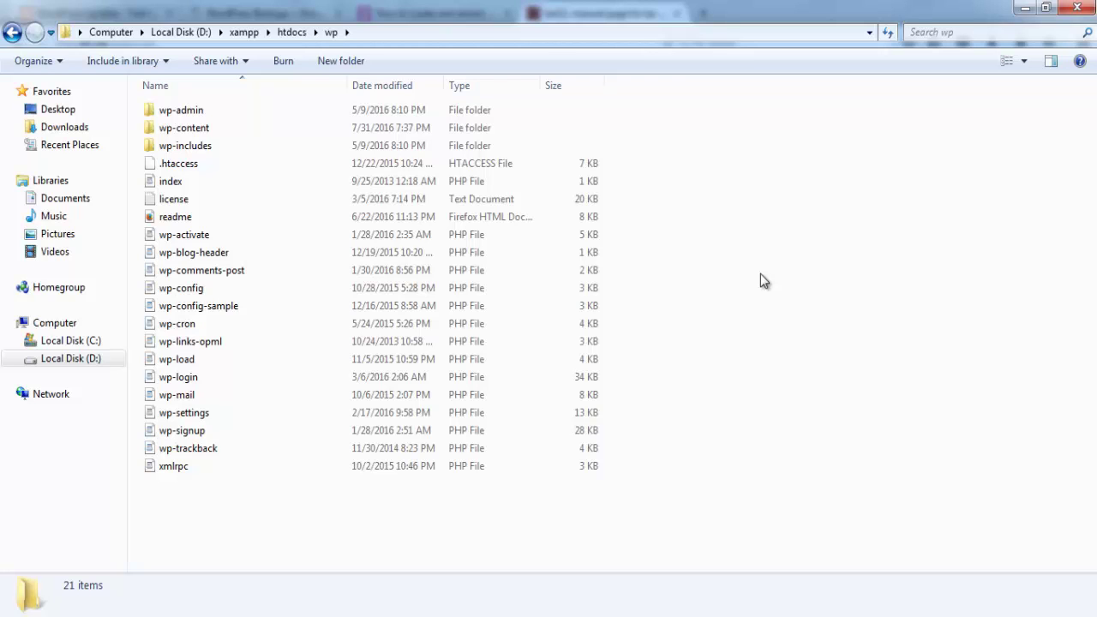
{"action": "left_click", "coordinate": [1022, 7]}
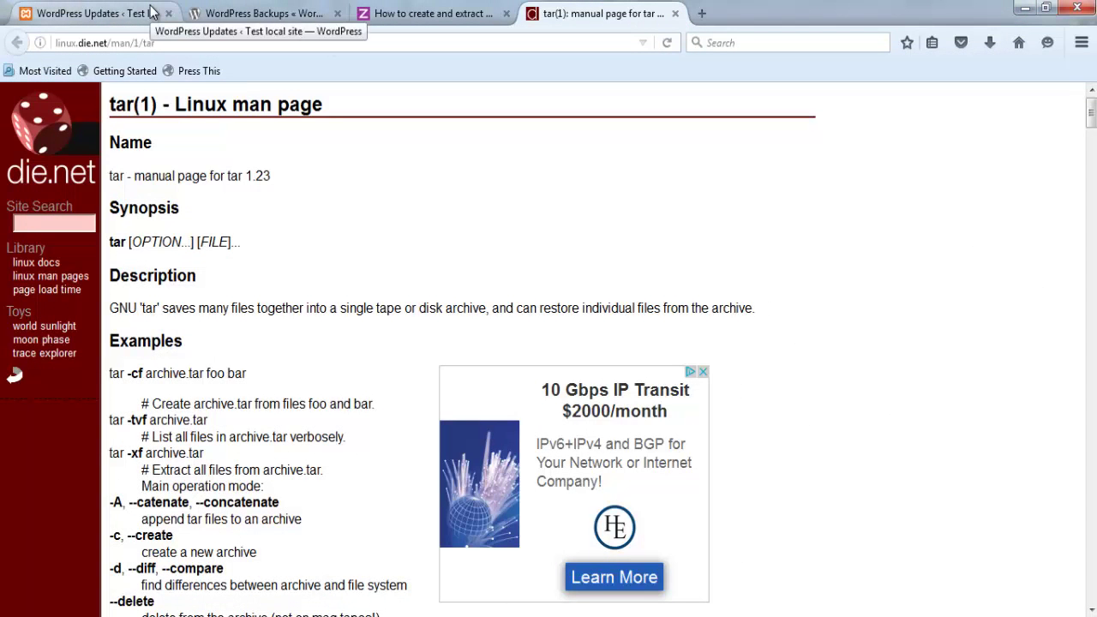
Step: Skim the options and examples on the tar Linux manual page
{"action": "left_click", "coordinate": [86, 14]}
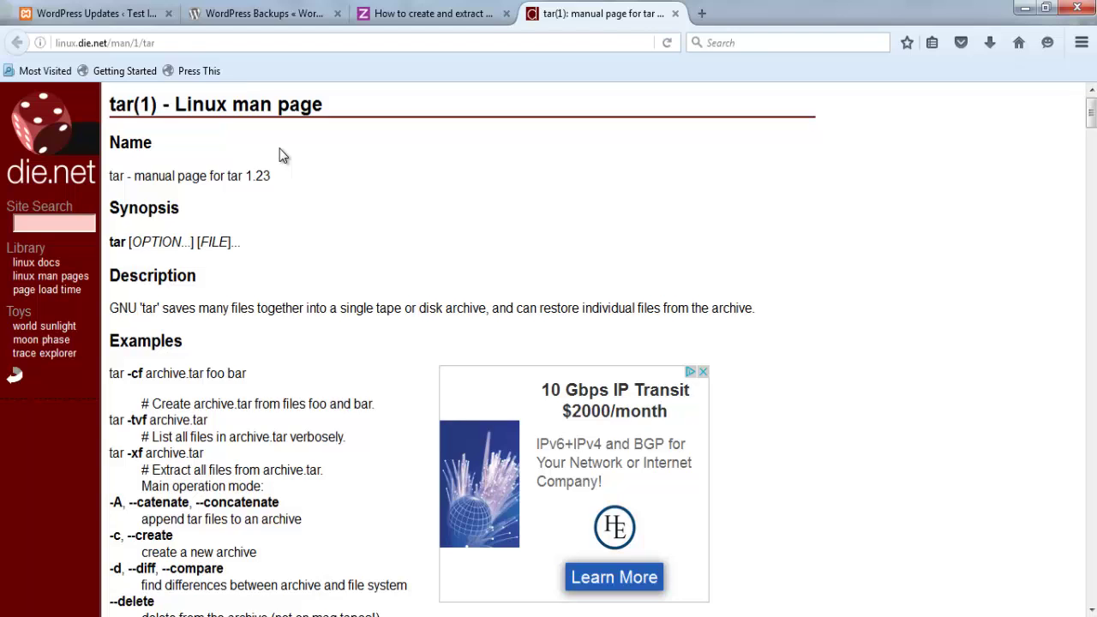
{"action": "middle_click", "coordinate": [412, 153]}
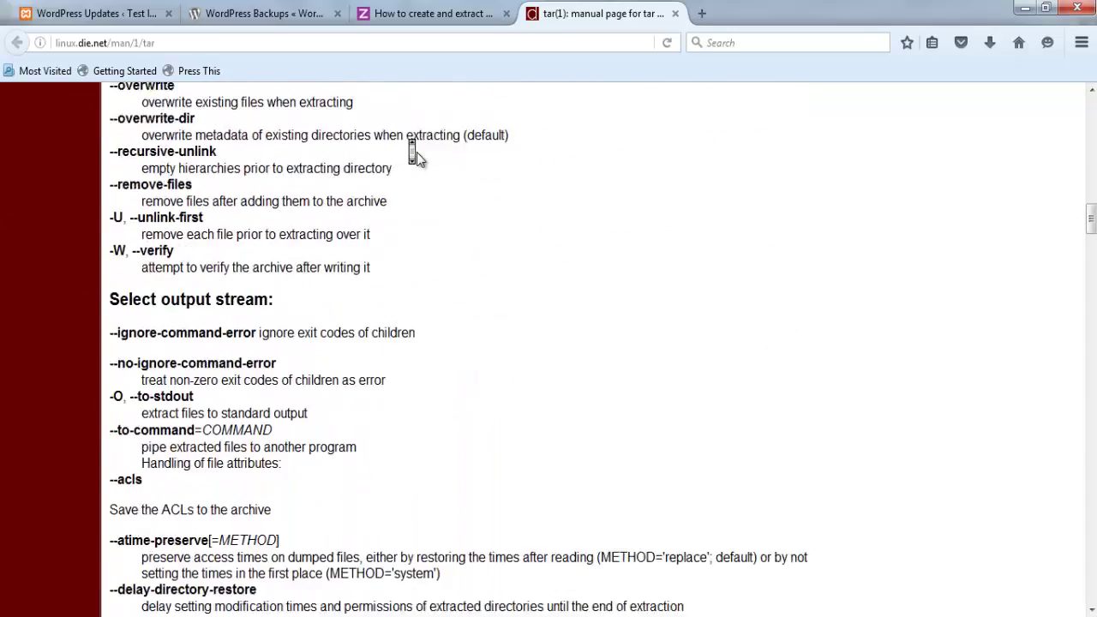
{"action": "scroll", "coordinate": [417, 157], "scroll_direction": "up", "scroll_amount": 20}
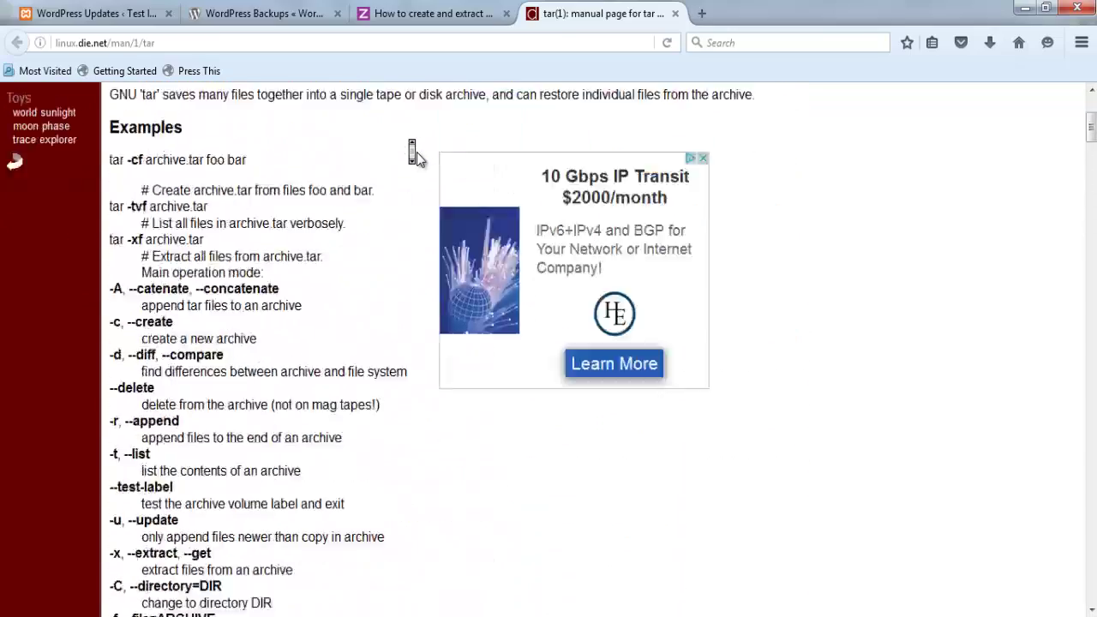
Step: Read the Zyxware article's commands for creating and extracting a .tar.gz archive, and return to the local site's WordPress Updates page
{"action": "left_click", "coordinate": [417, 14]}
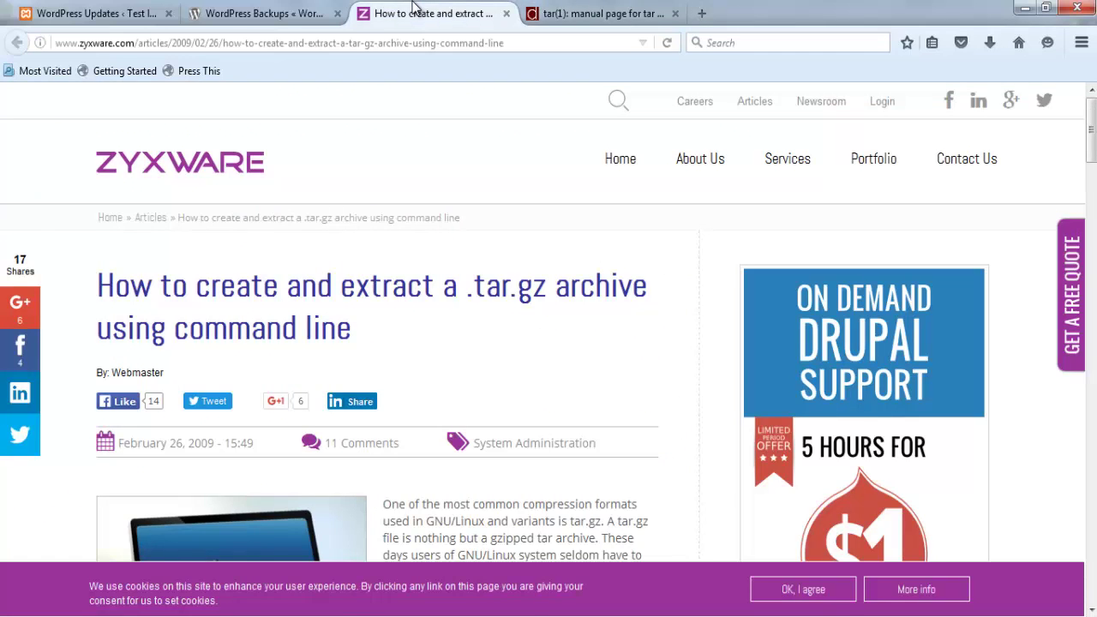
{"action": "scroll", "coordinate": [506, 241], "scroll_direction": "down", "scroll_amount": 3}
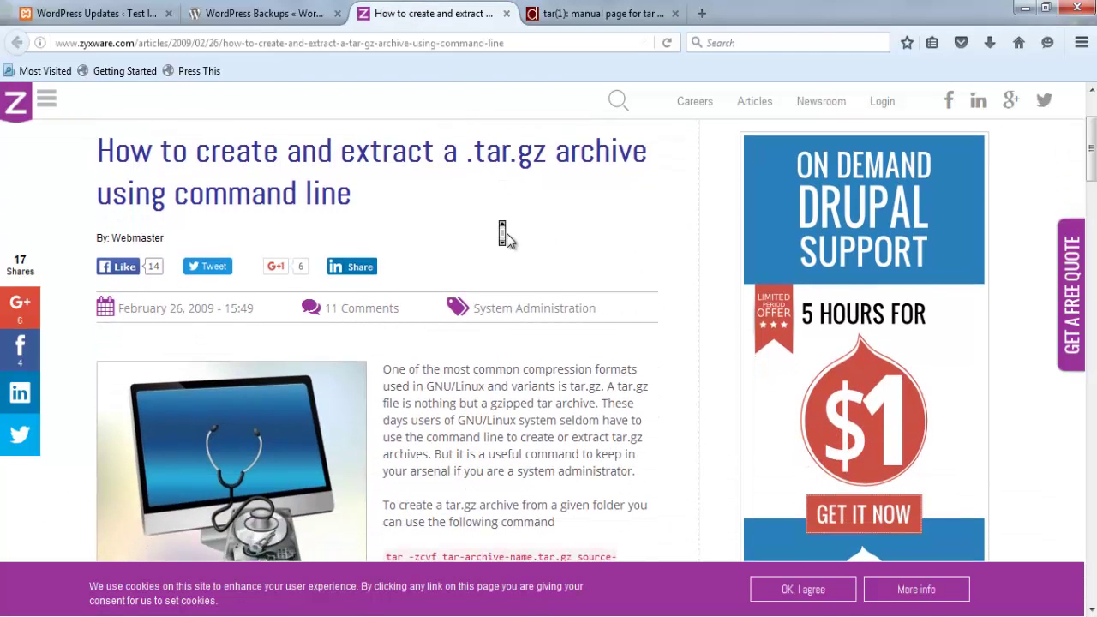
{"action": "scroll", "coordinate": [505, 236], "scroll_direction": "down", "scroll_amount": 5}
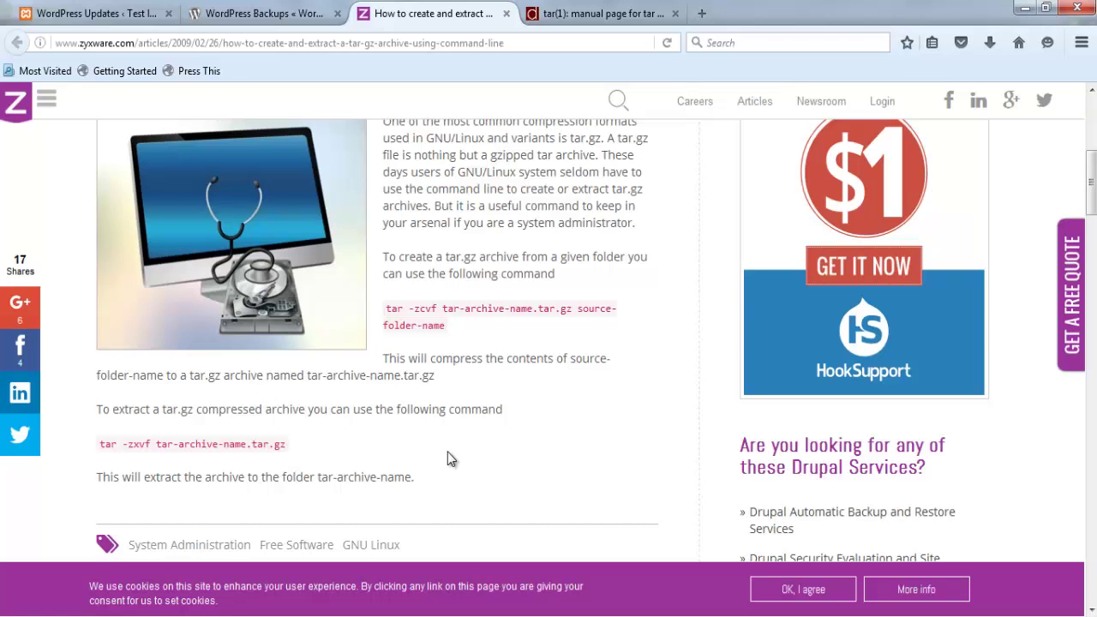
{"action": "left_click", "coordinate": [248, 15]}
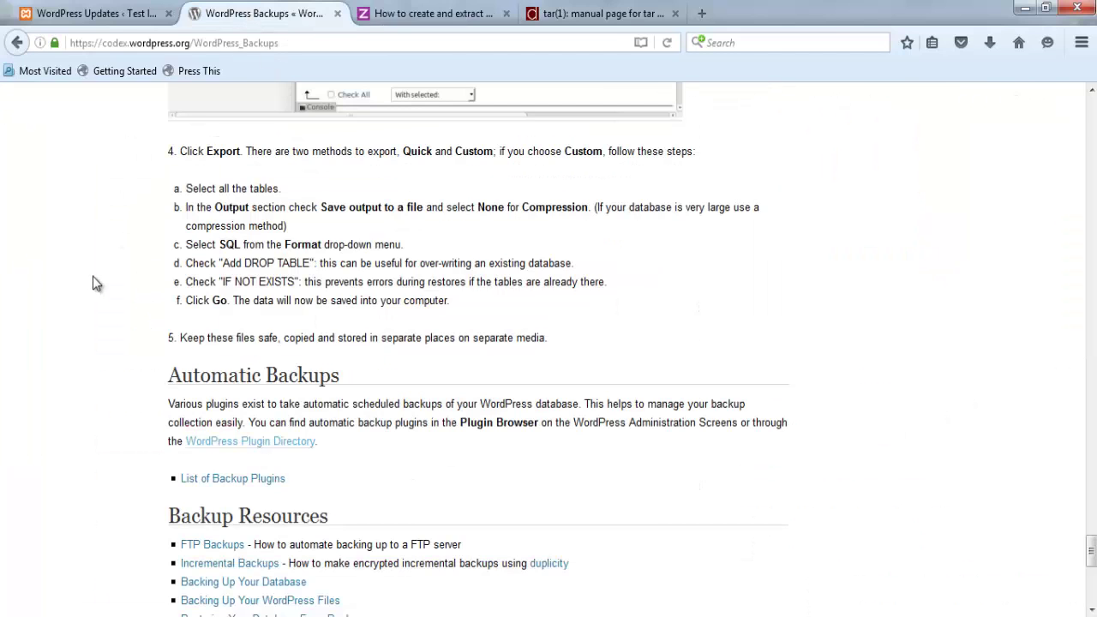
{"action": "left_click", "coordinate": [34, 13]}
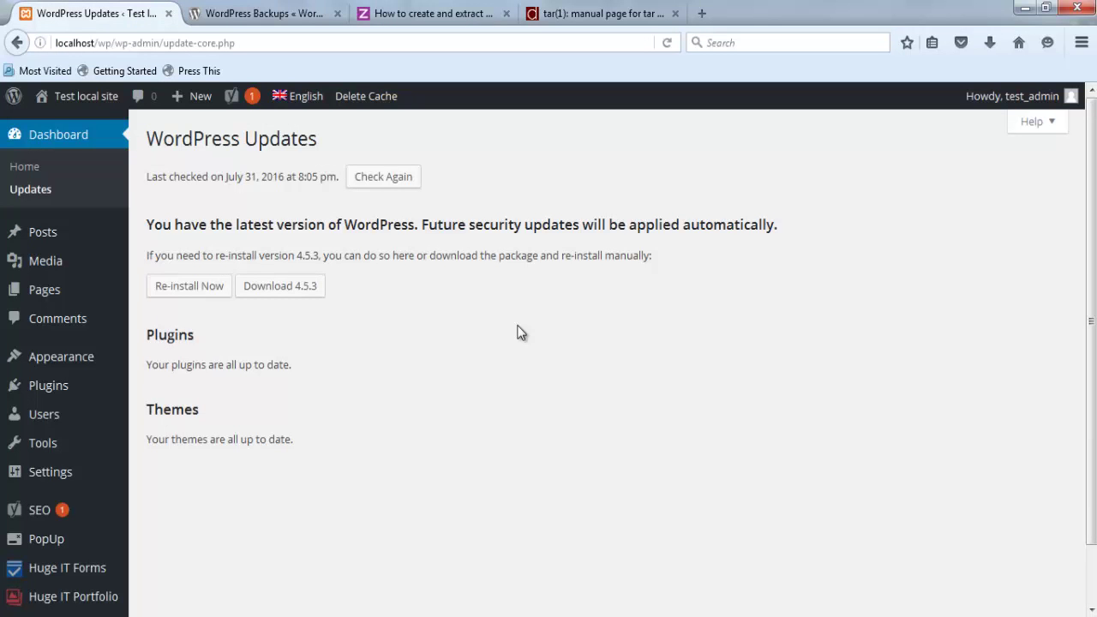